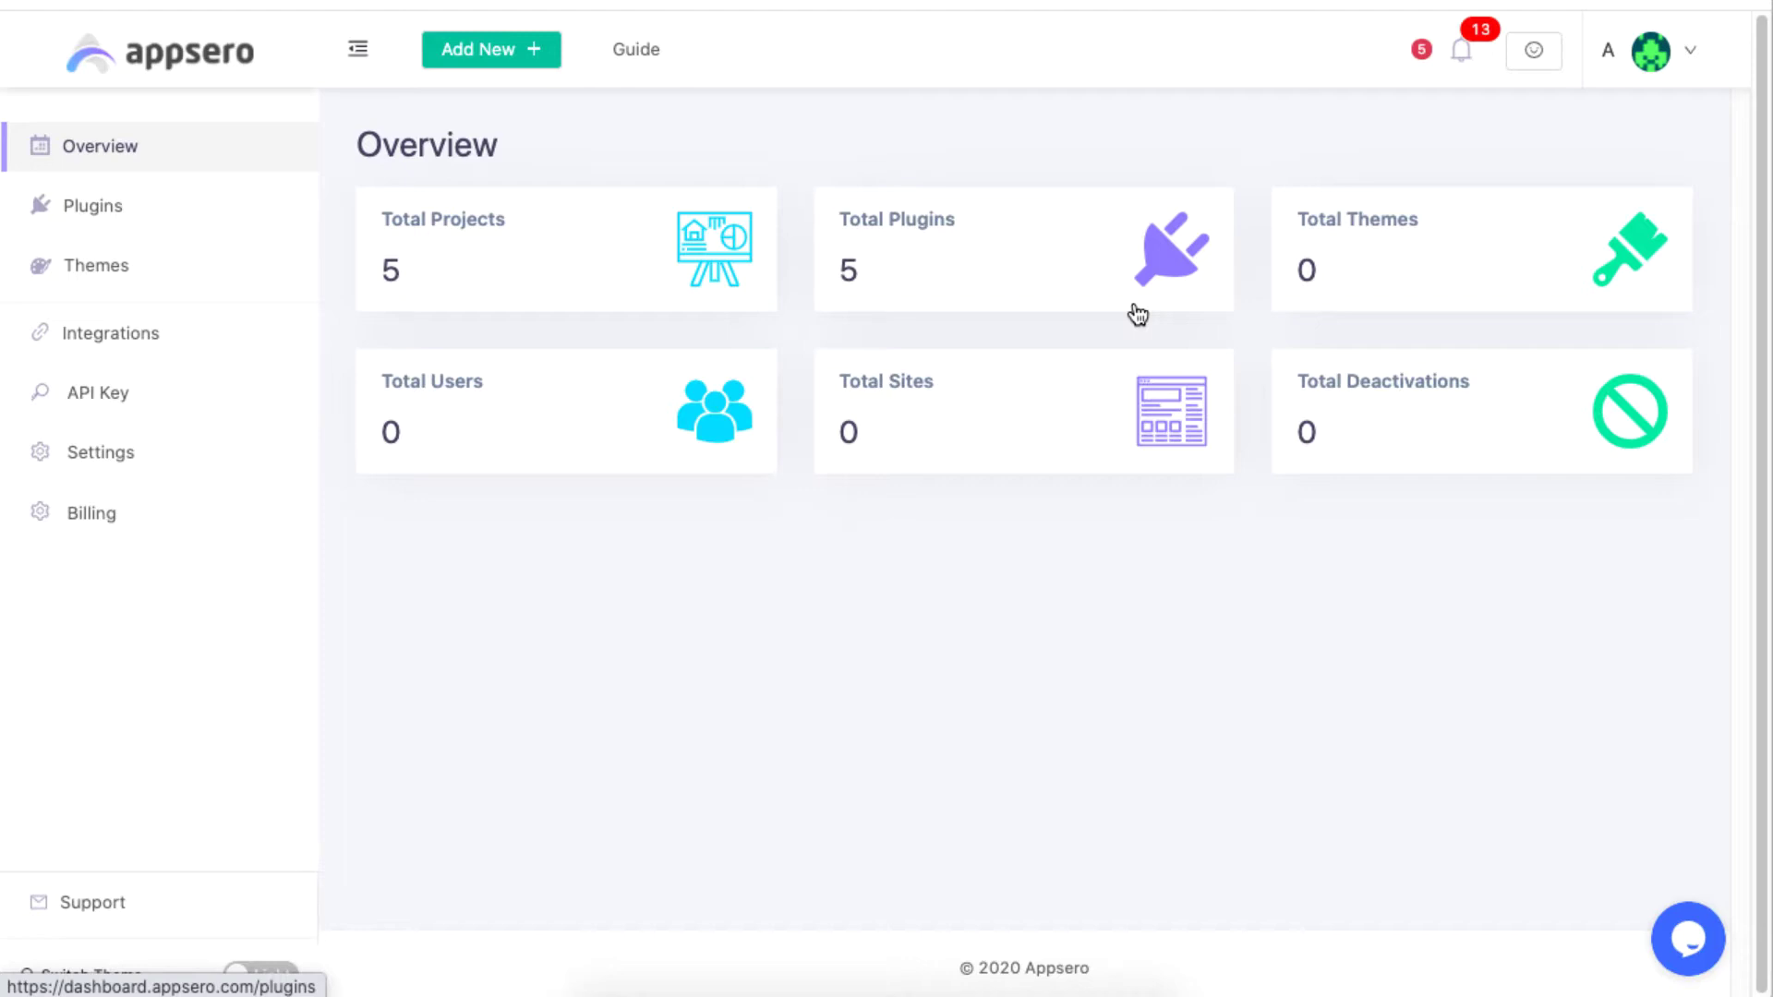
Bring up the Add New options on the Overview dashboard.
left_click(520, 53)
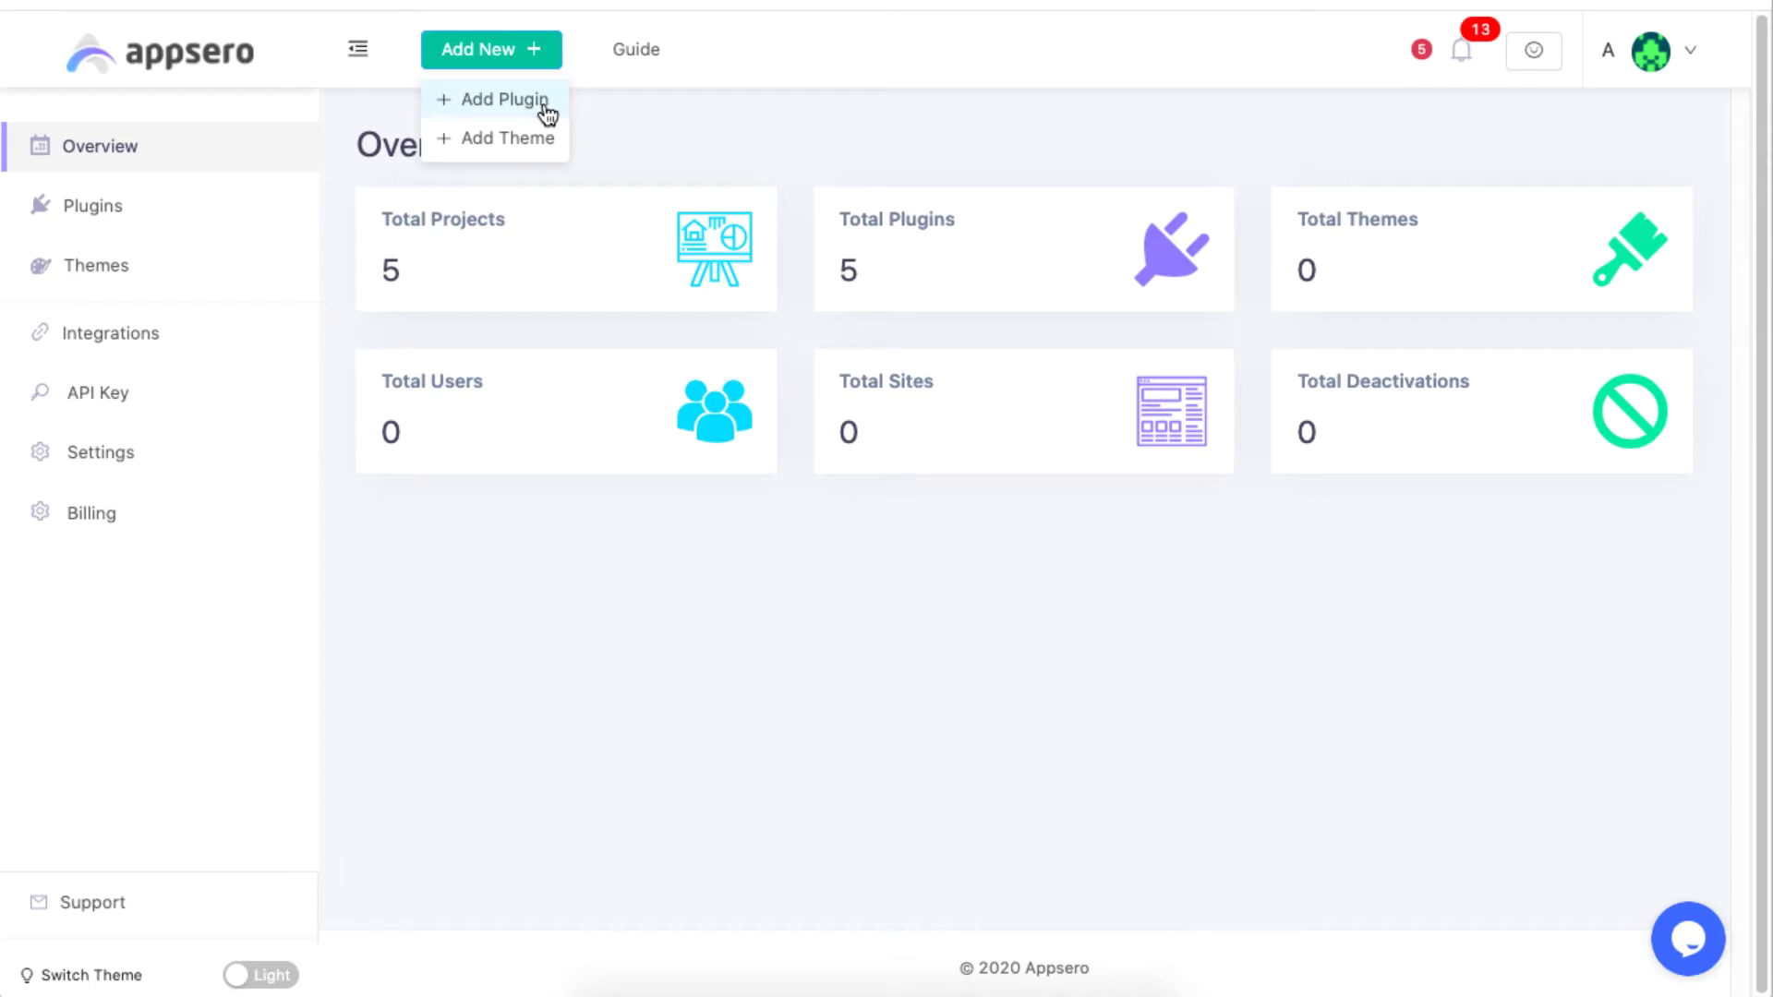
Start a new plugin, mark it free without licensing, and submit an empty plugin link.
left_click(546, 108)
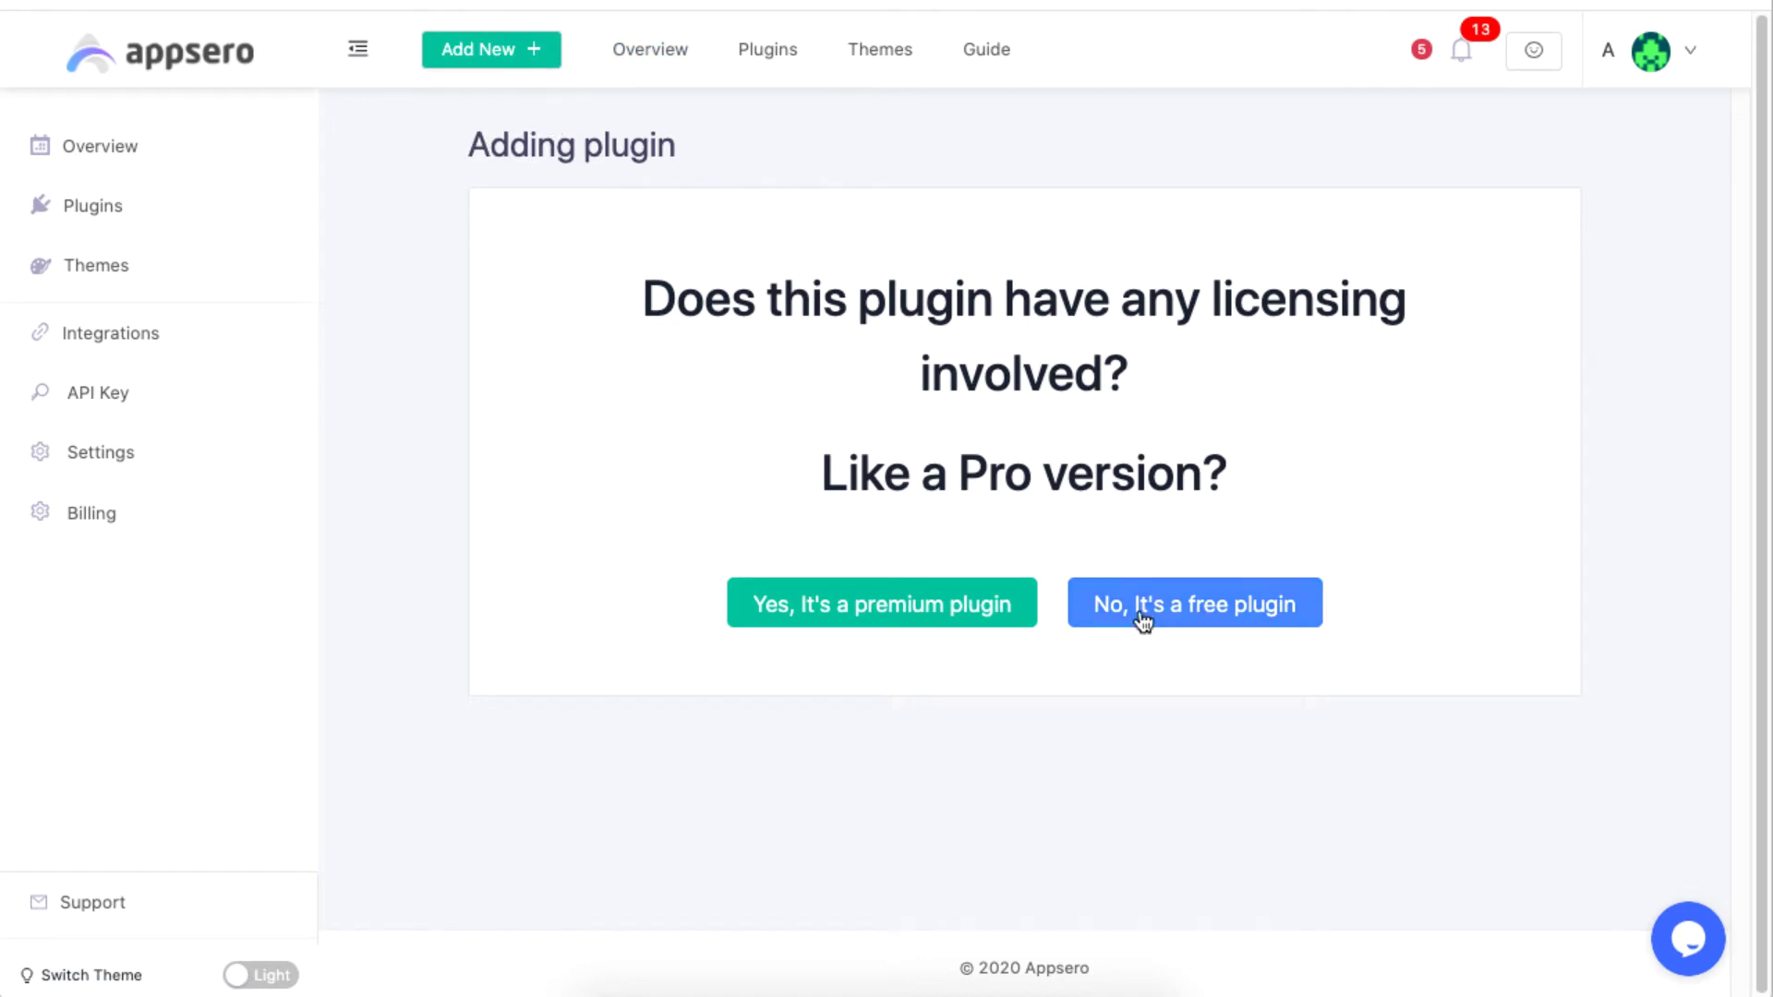
left_click(1202, 618)
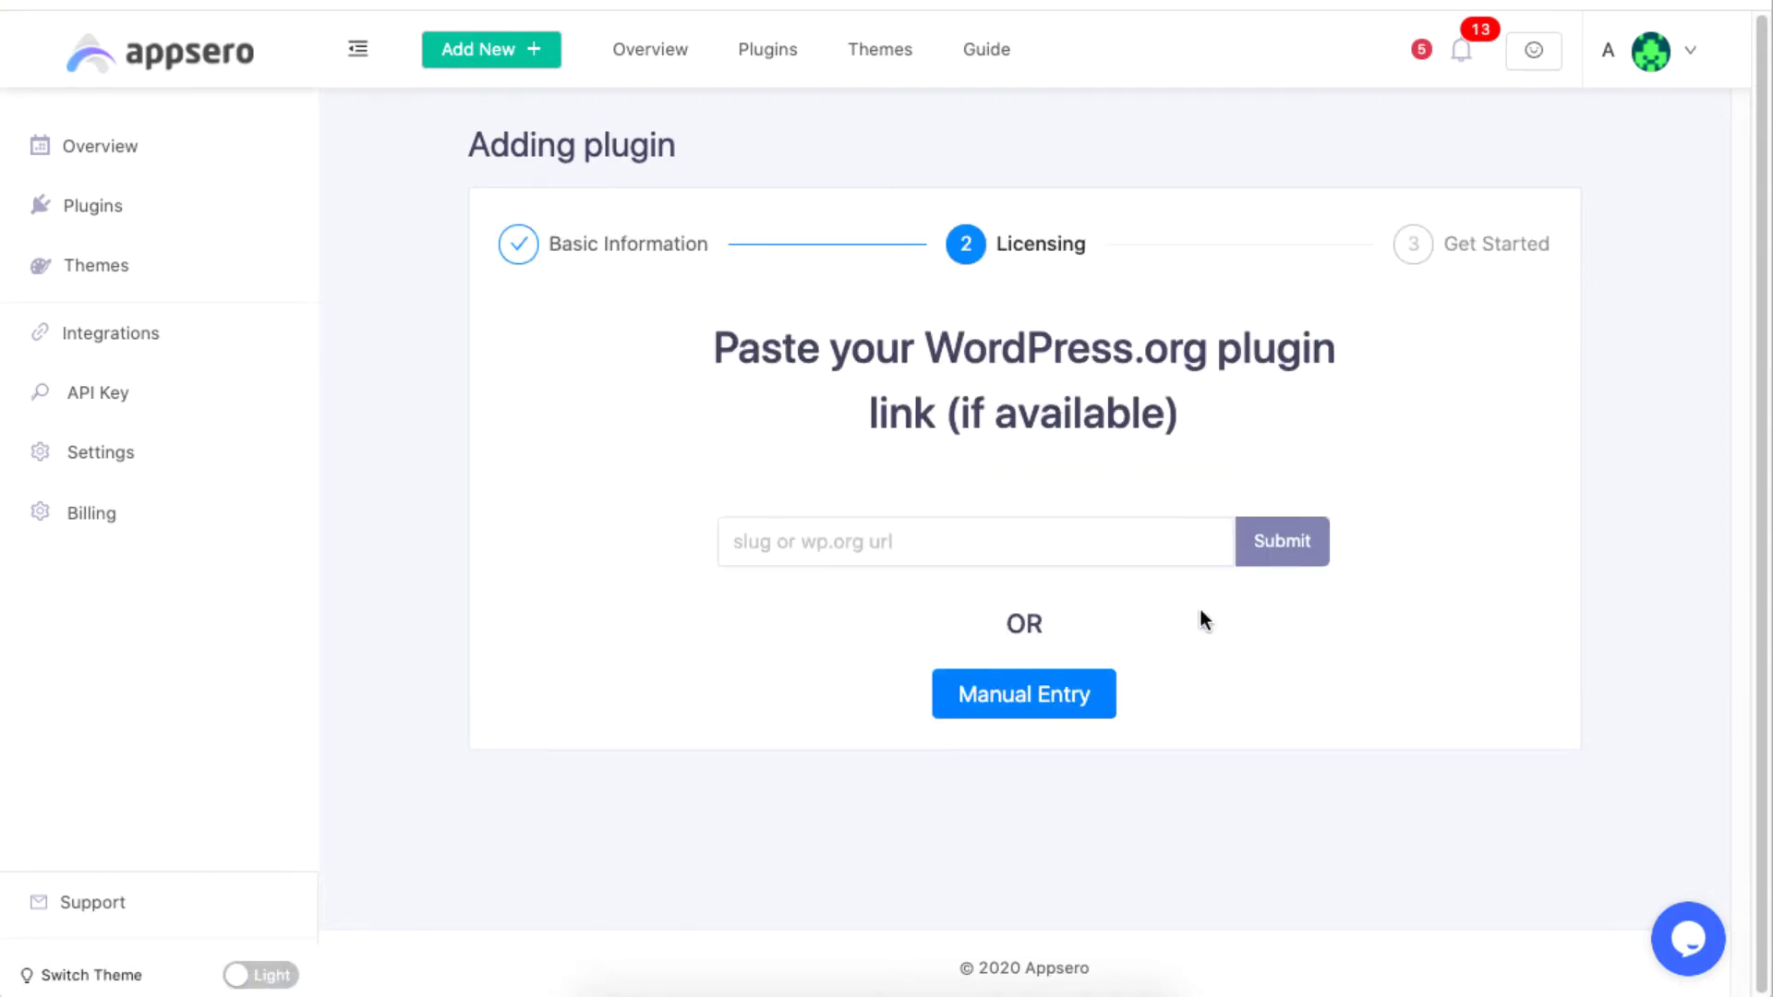
left_click(1146, 547)
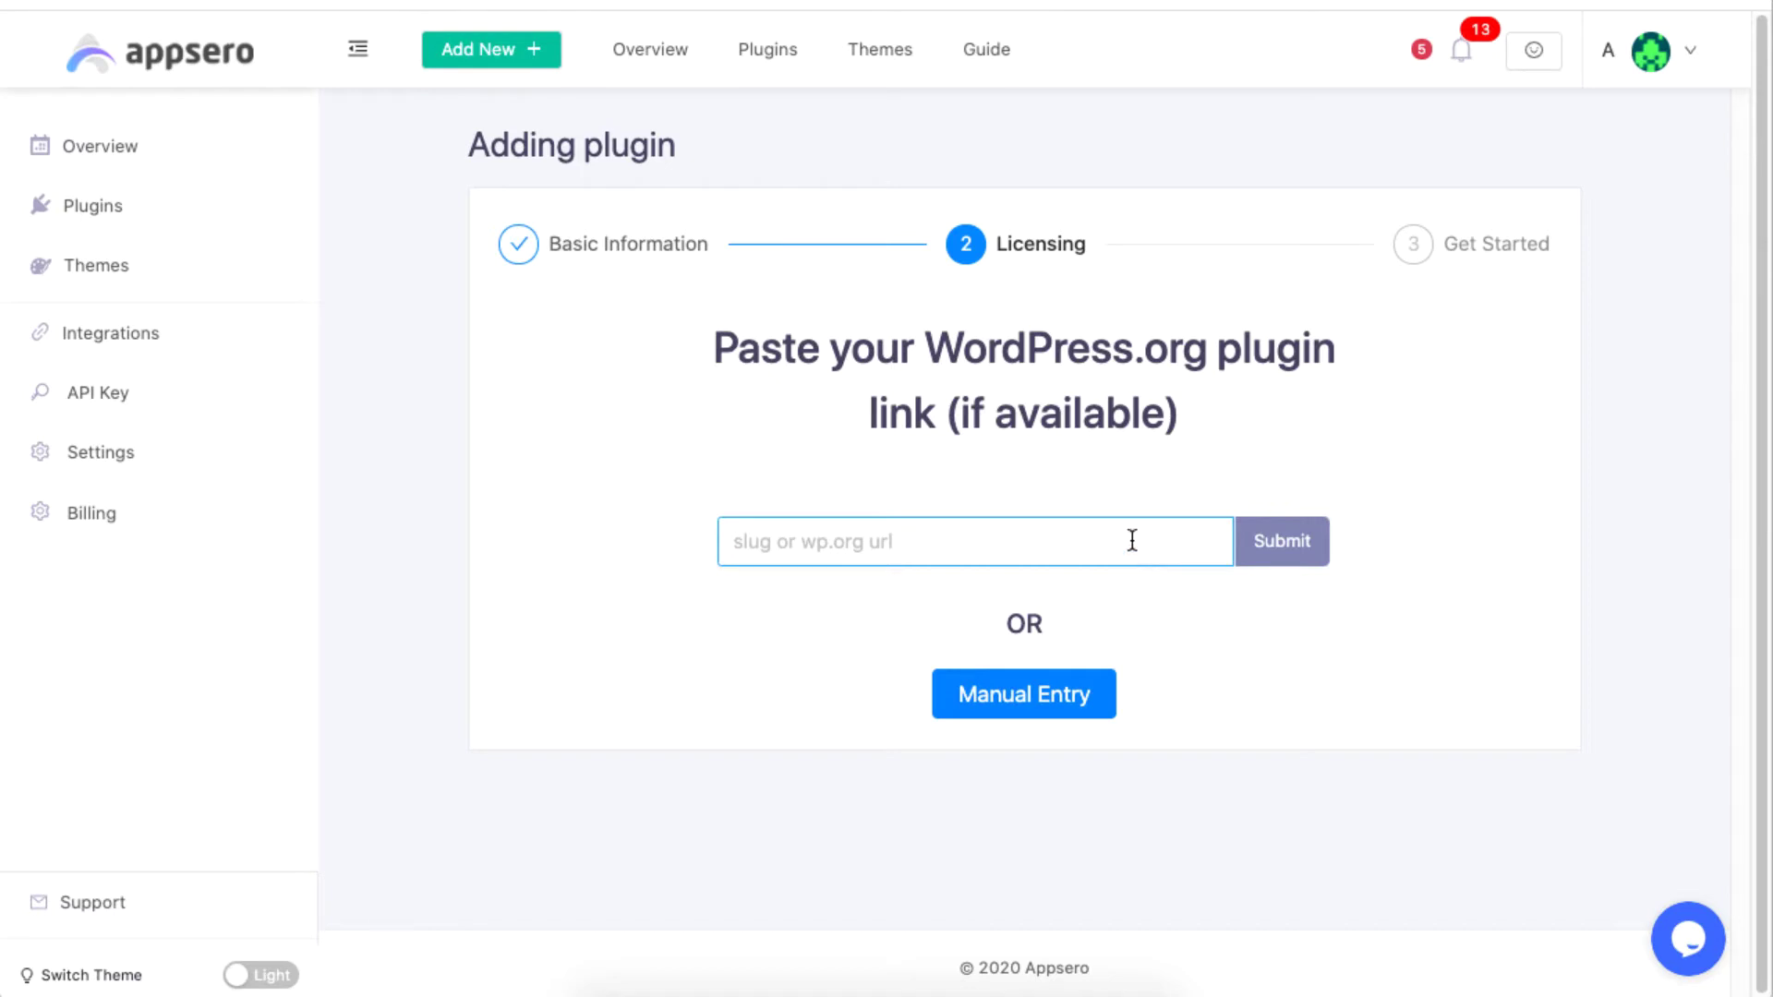
left_click(1296, 544)
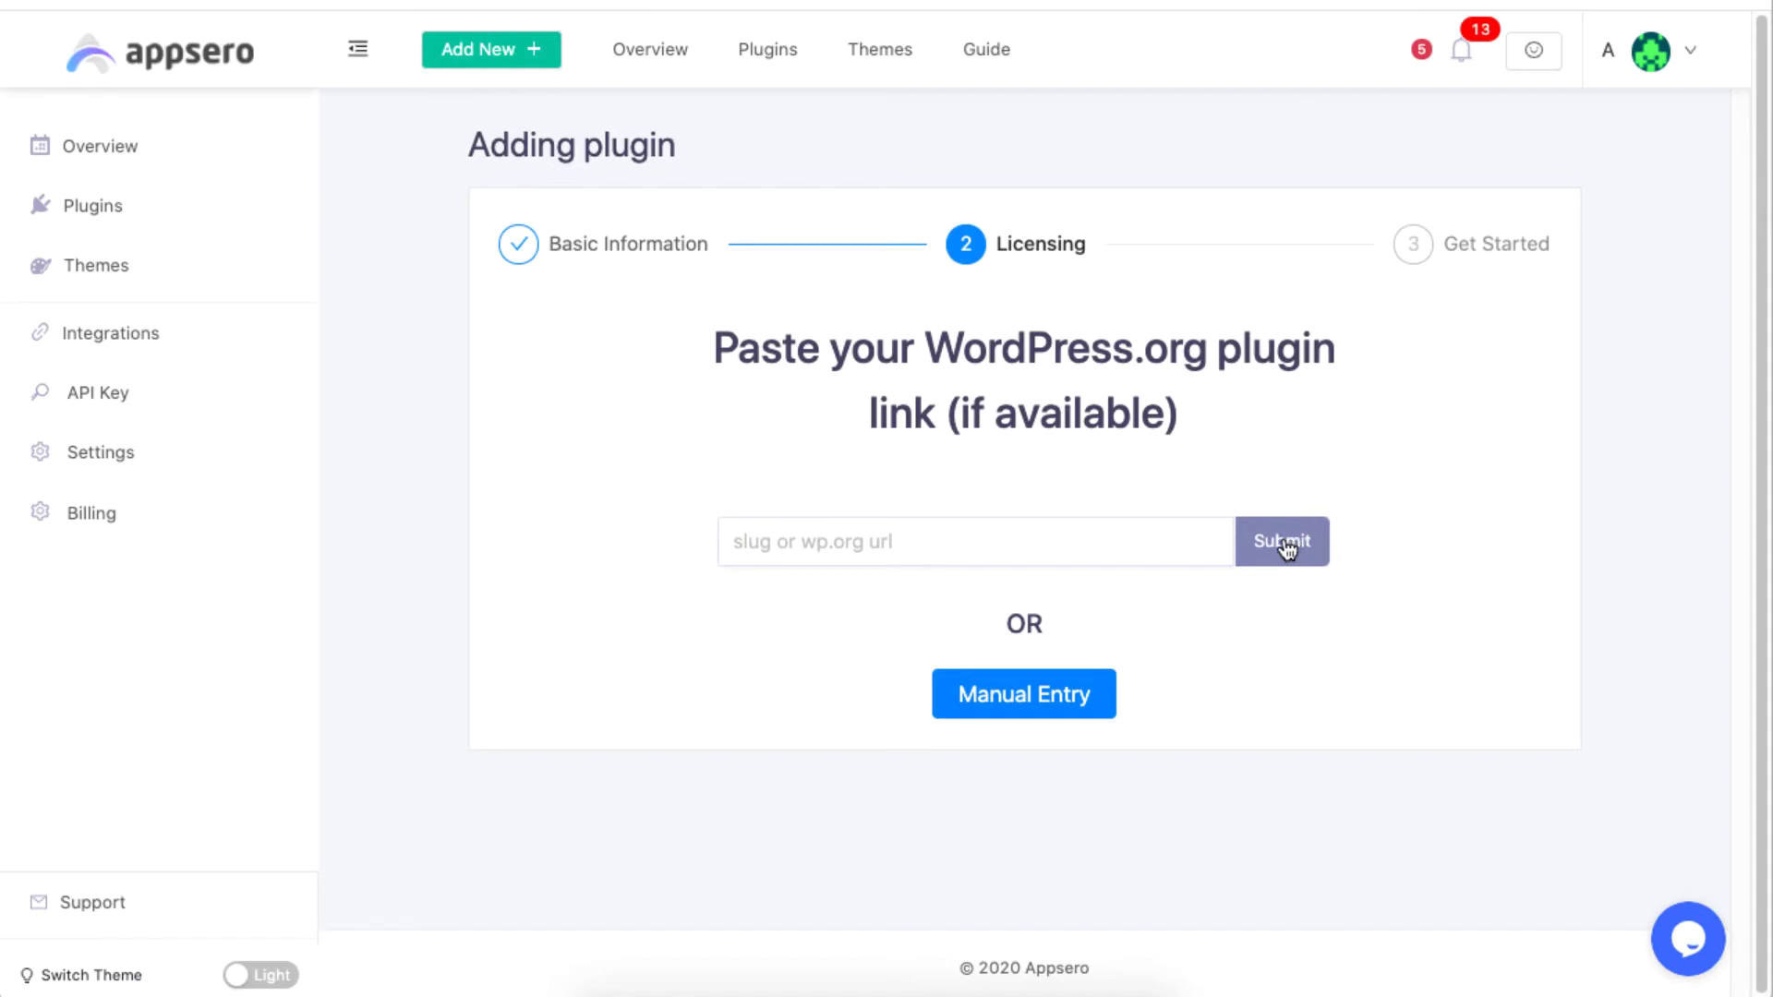
left_click(1144, 533)
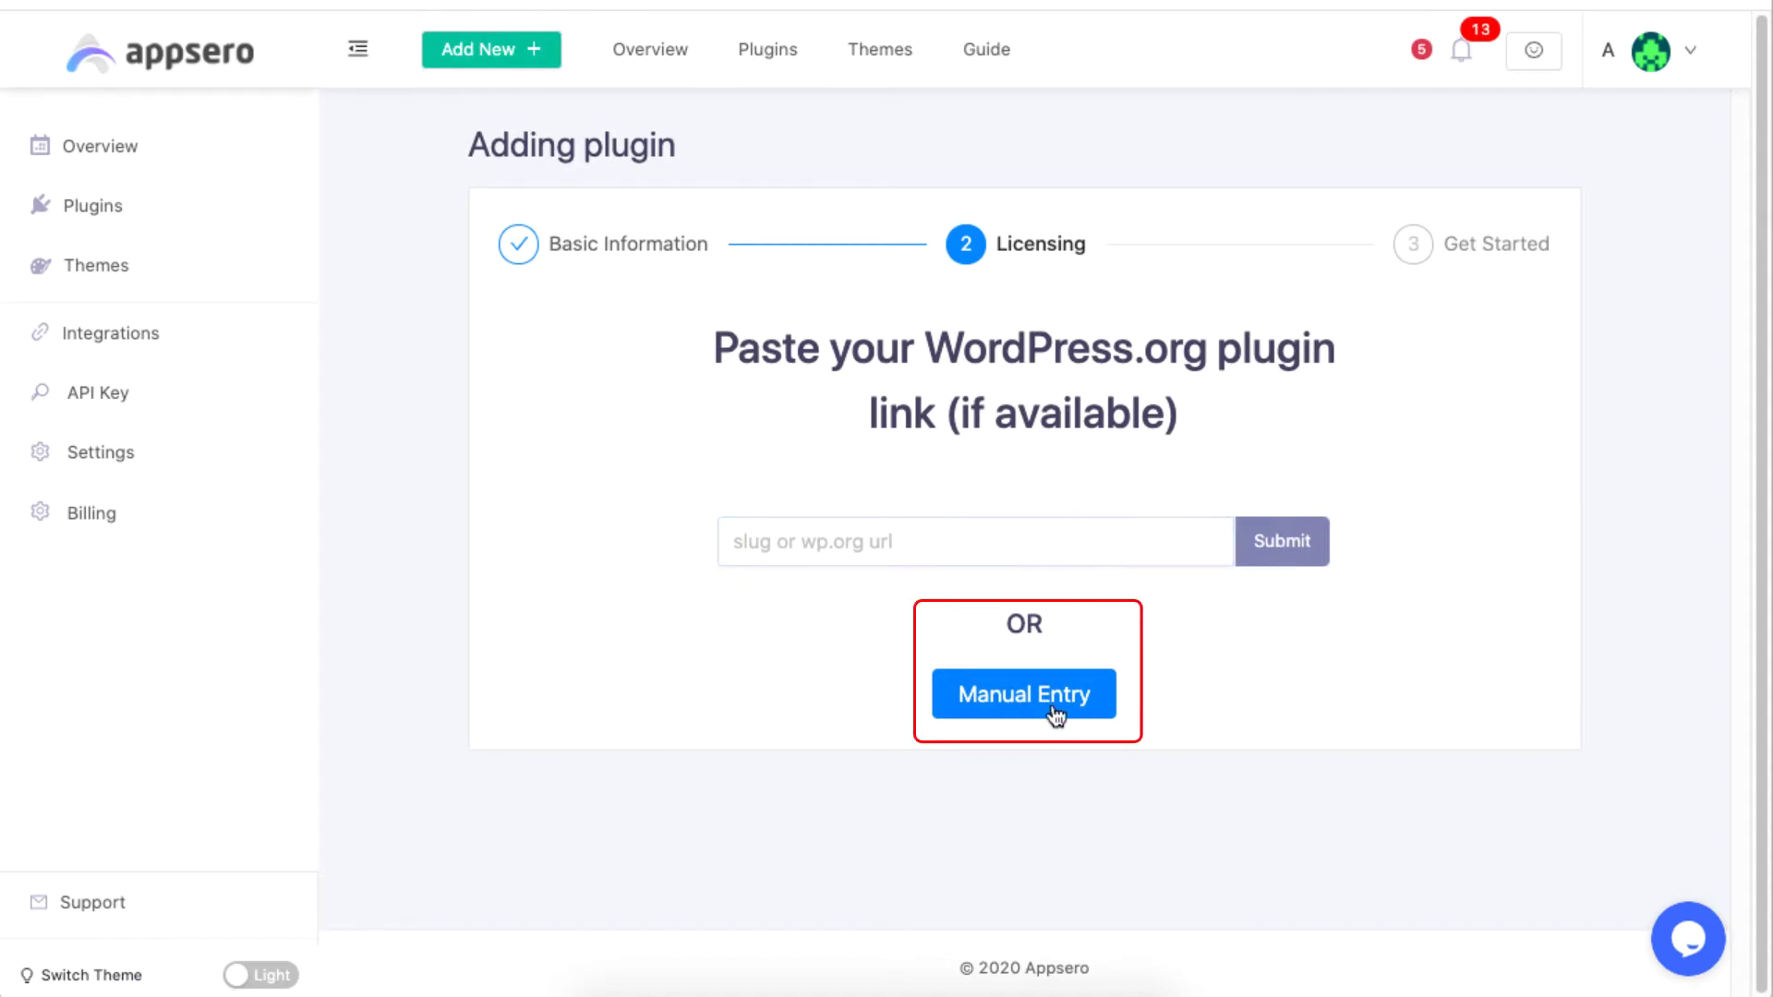
Switch to manual entry and set version 1.0 with required PHP 7.2.
left_click(1053, 710)
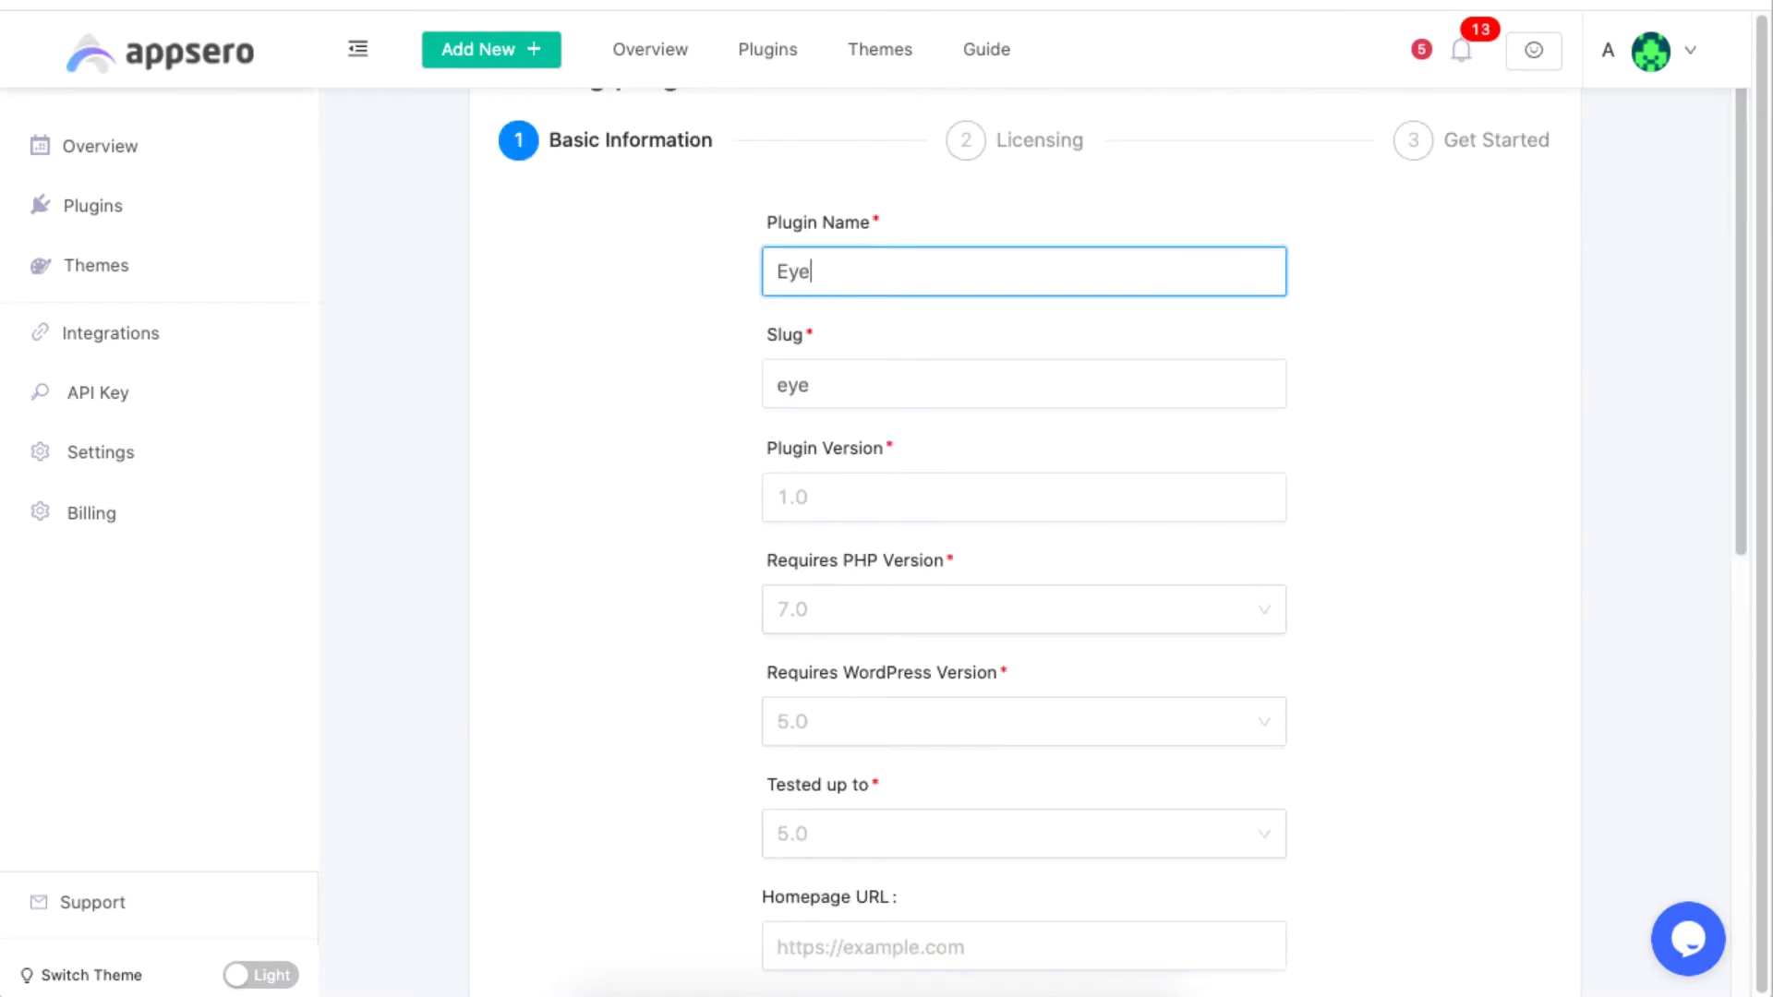
type("Candy")
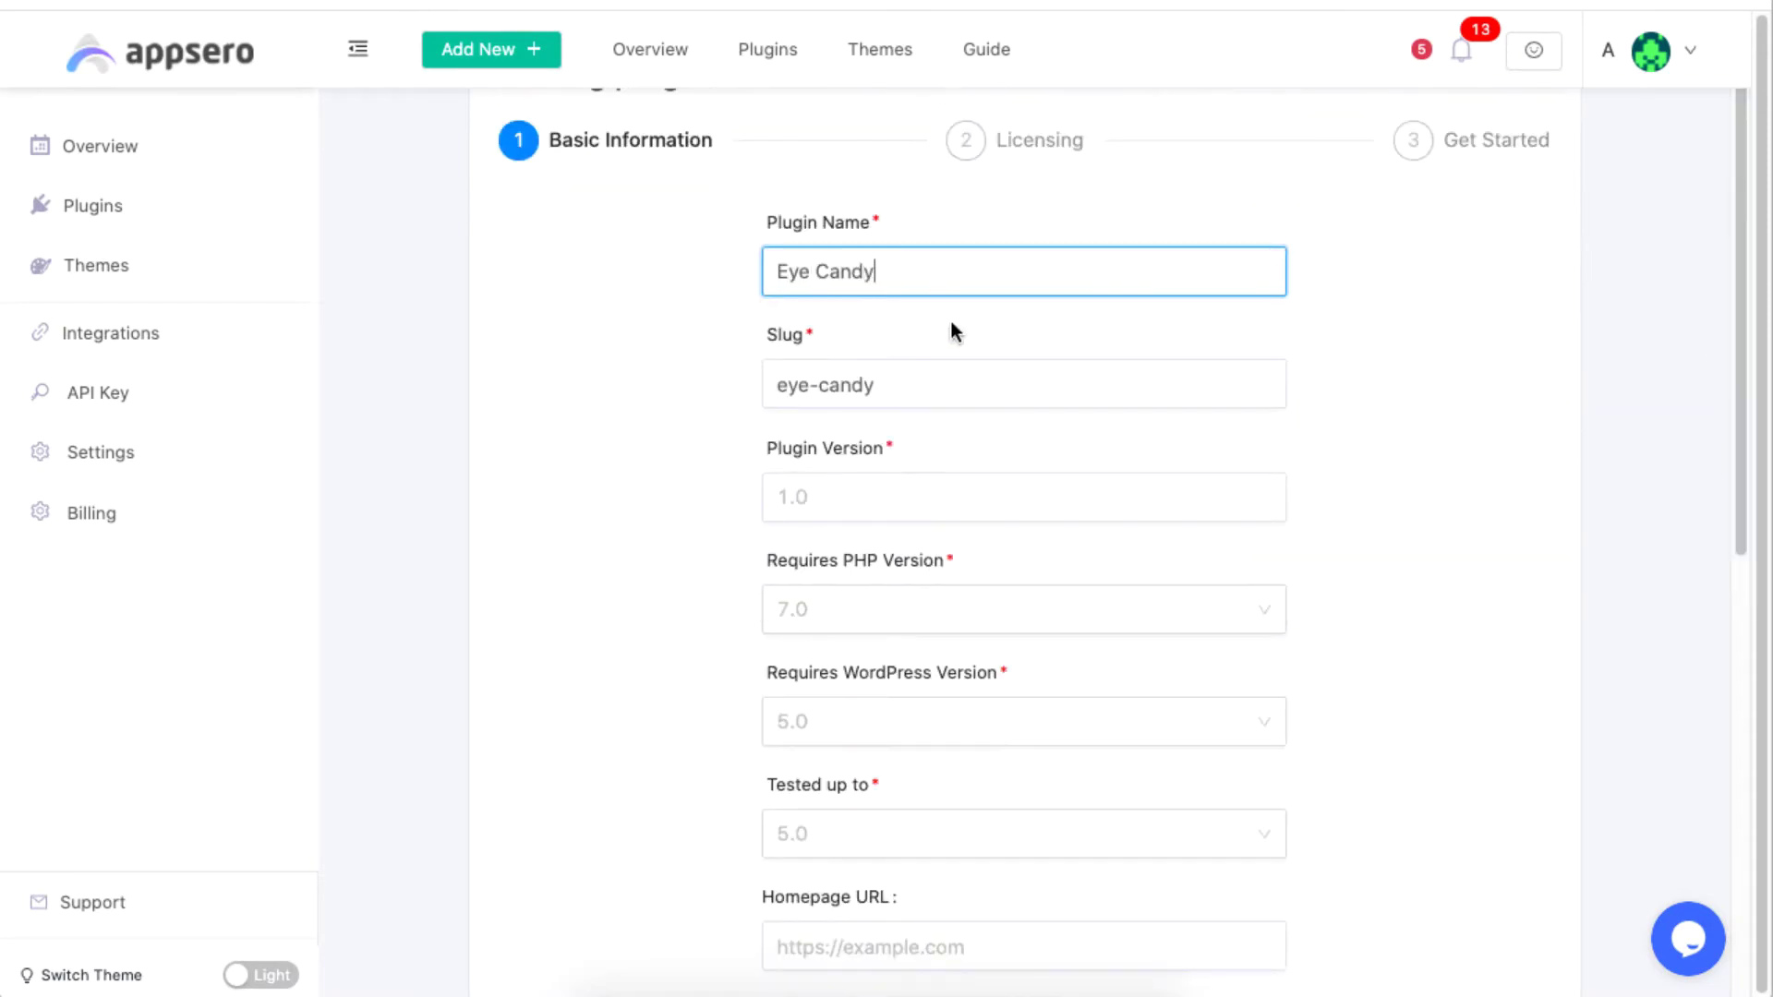
left_click(1087, 497)
type("1.0")
left_click(1107, 610)
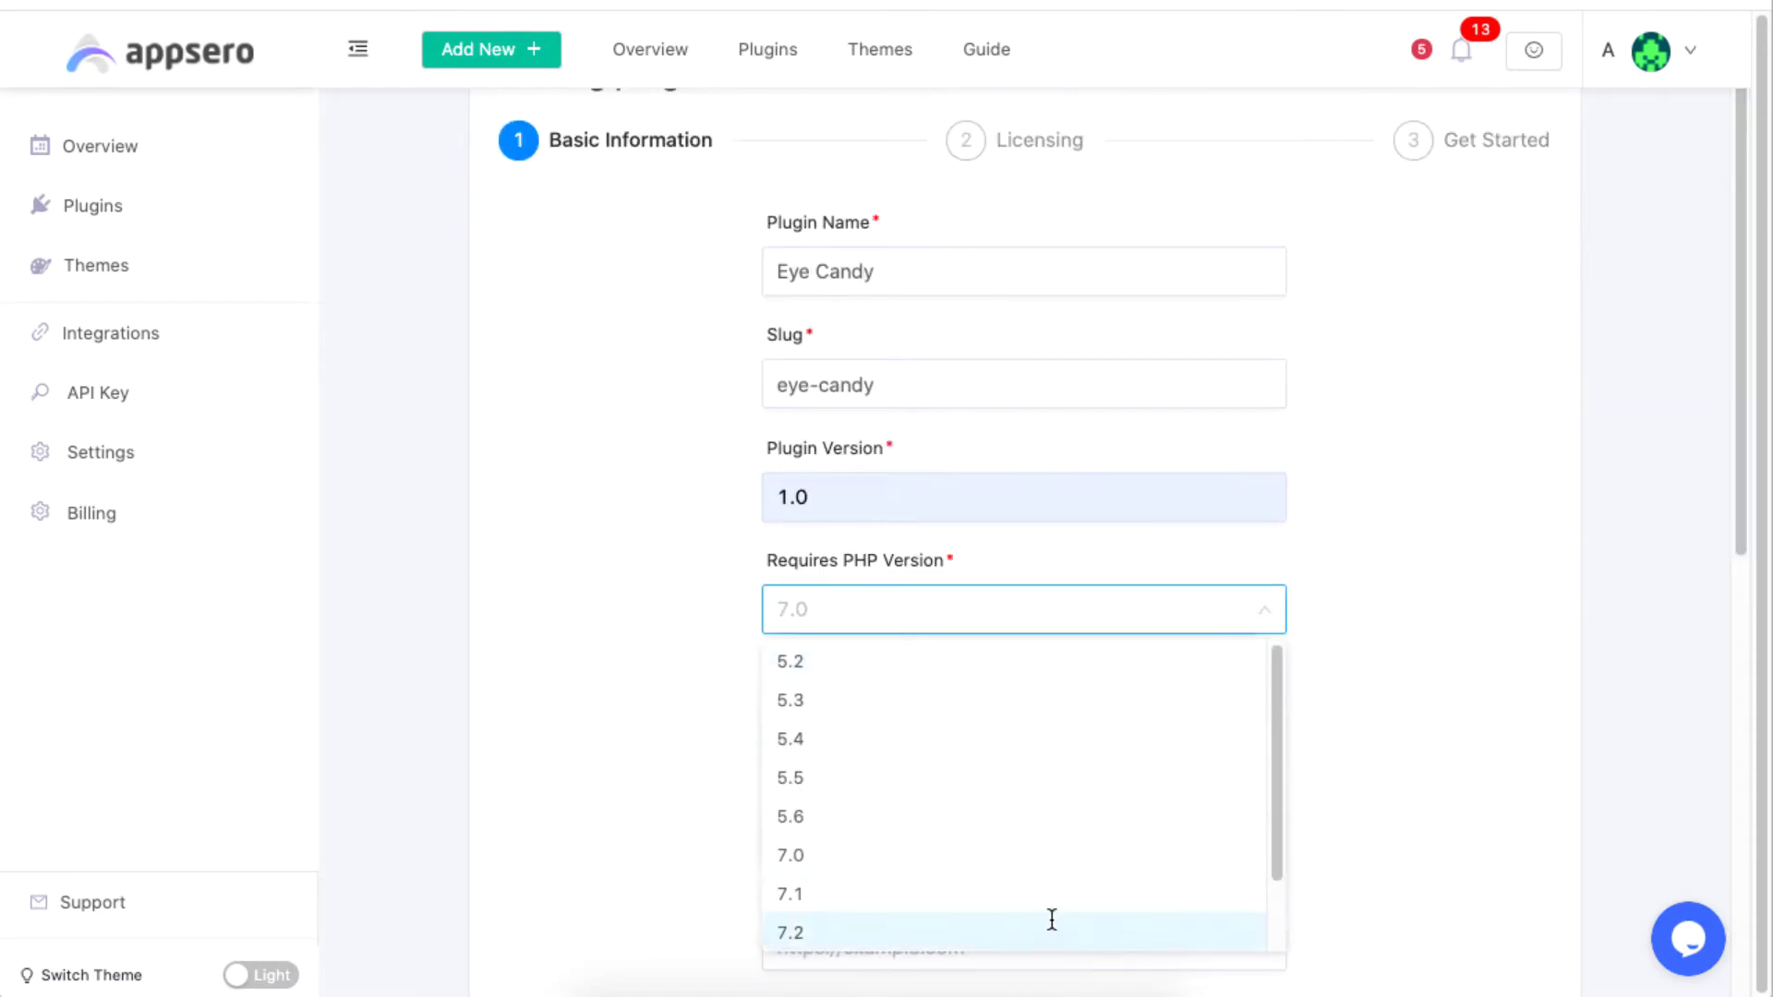
left_click(1053, 930)
scroll(859, 555, "down", 3)
Set WordPress 5.0, tested up to 5.6, and fill the homepage URL and description.
left_click(1025, 375)
left_click(1015, 615)
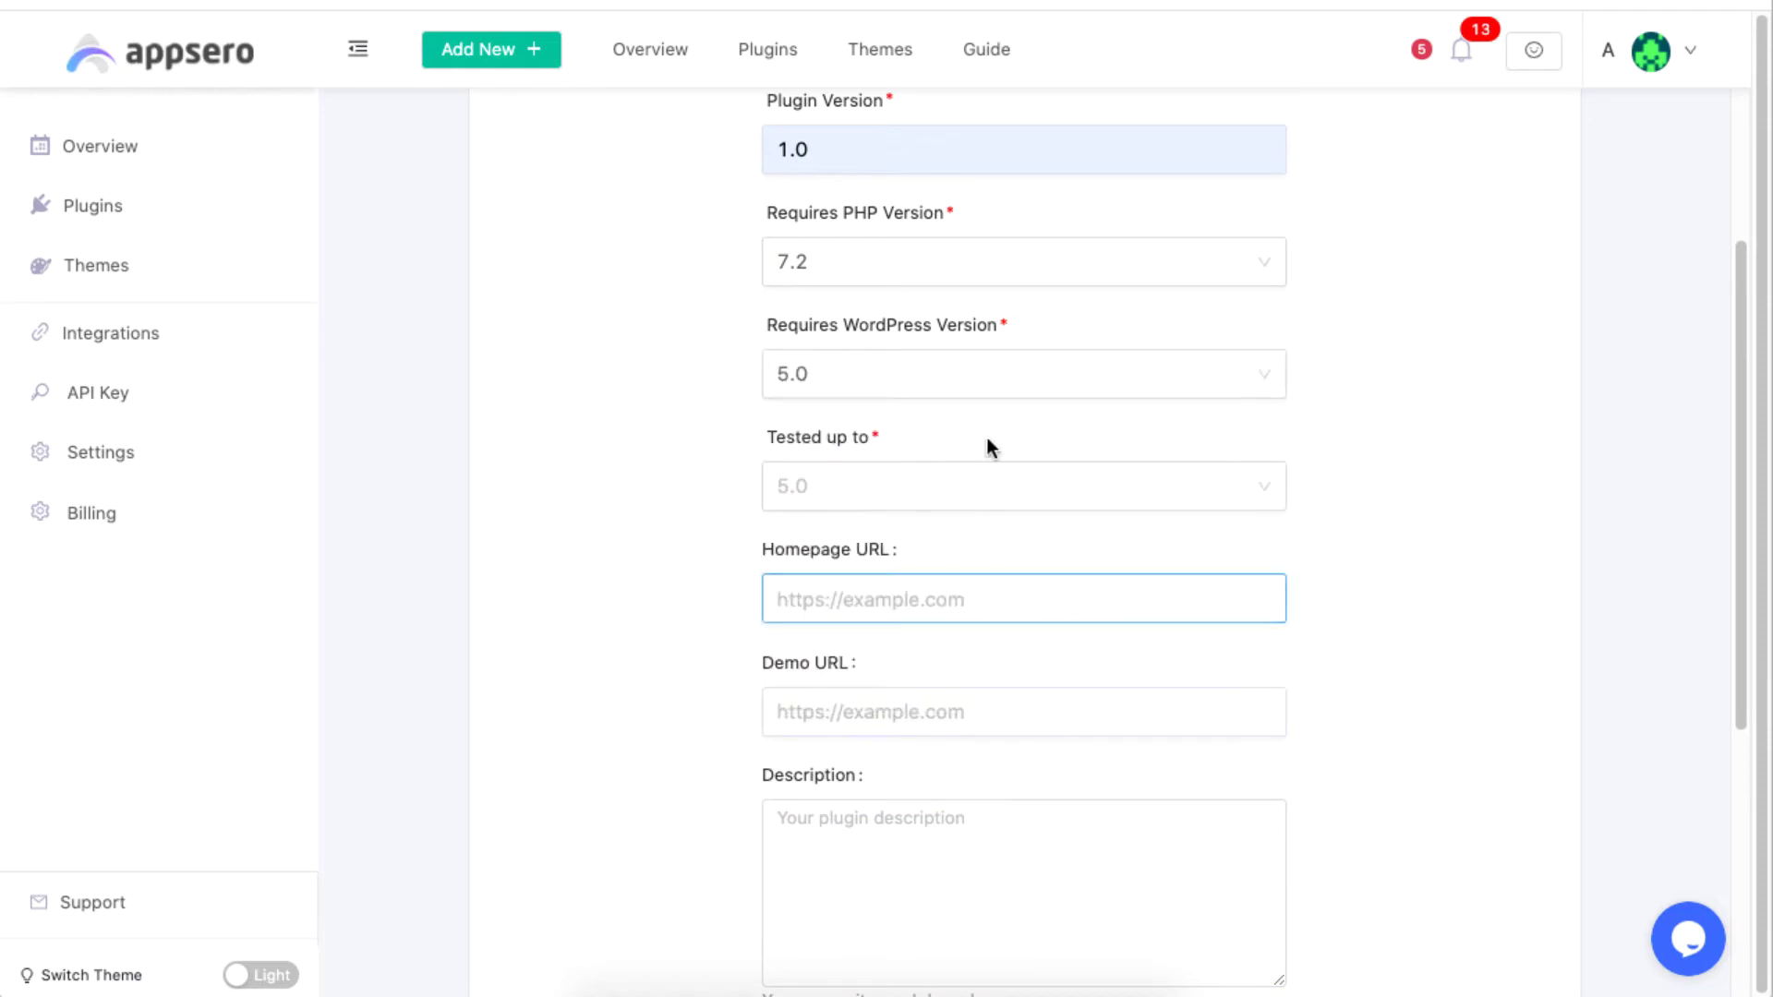
left_click(1026, 485)
scroll(1037, 788, "down", 2)
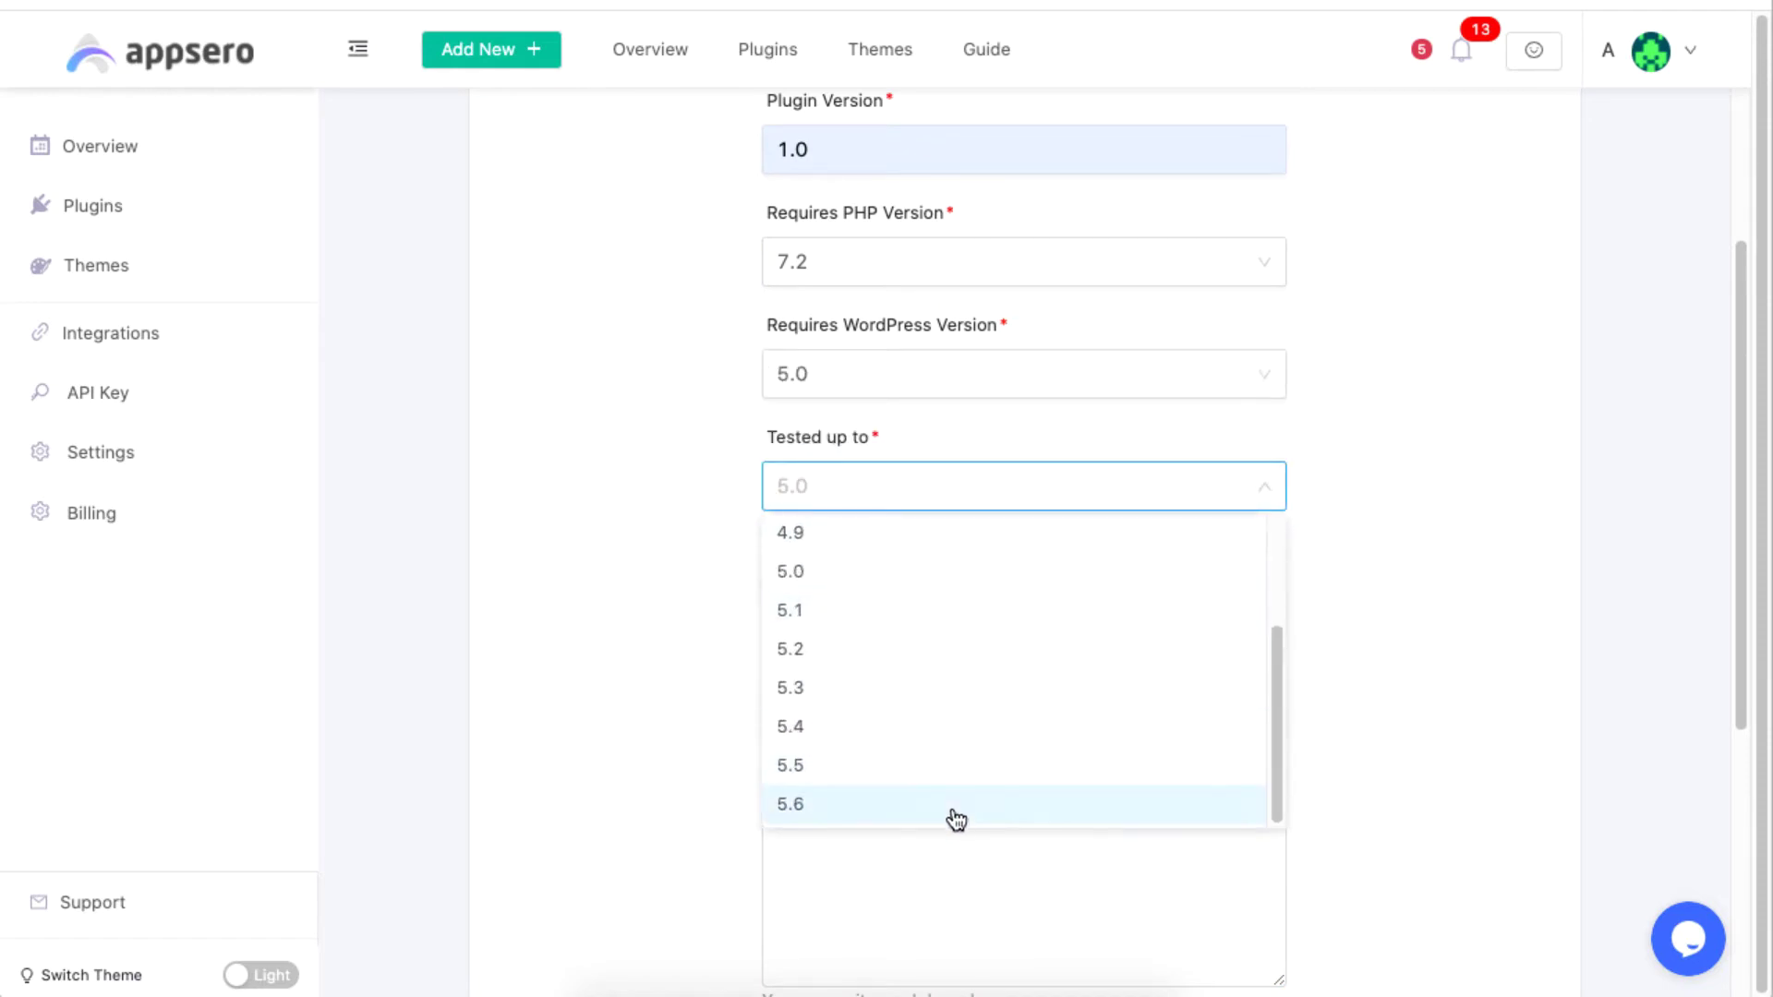
left_click(859, 804)
left_click(969, 599)
type("https://eyecandy.org")
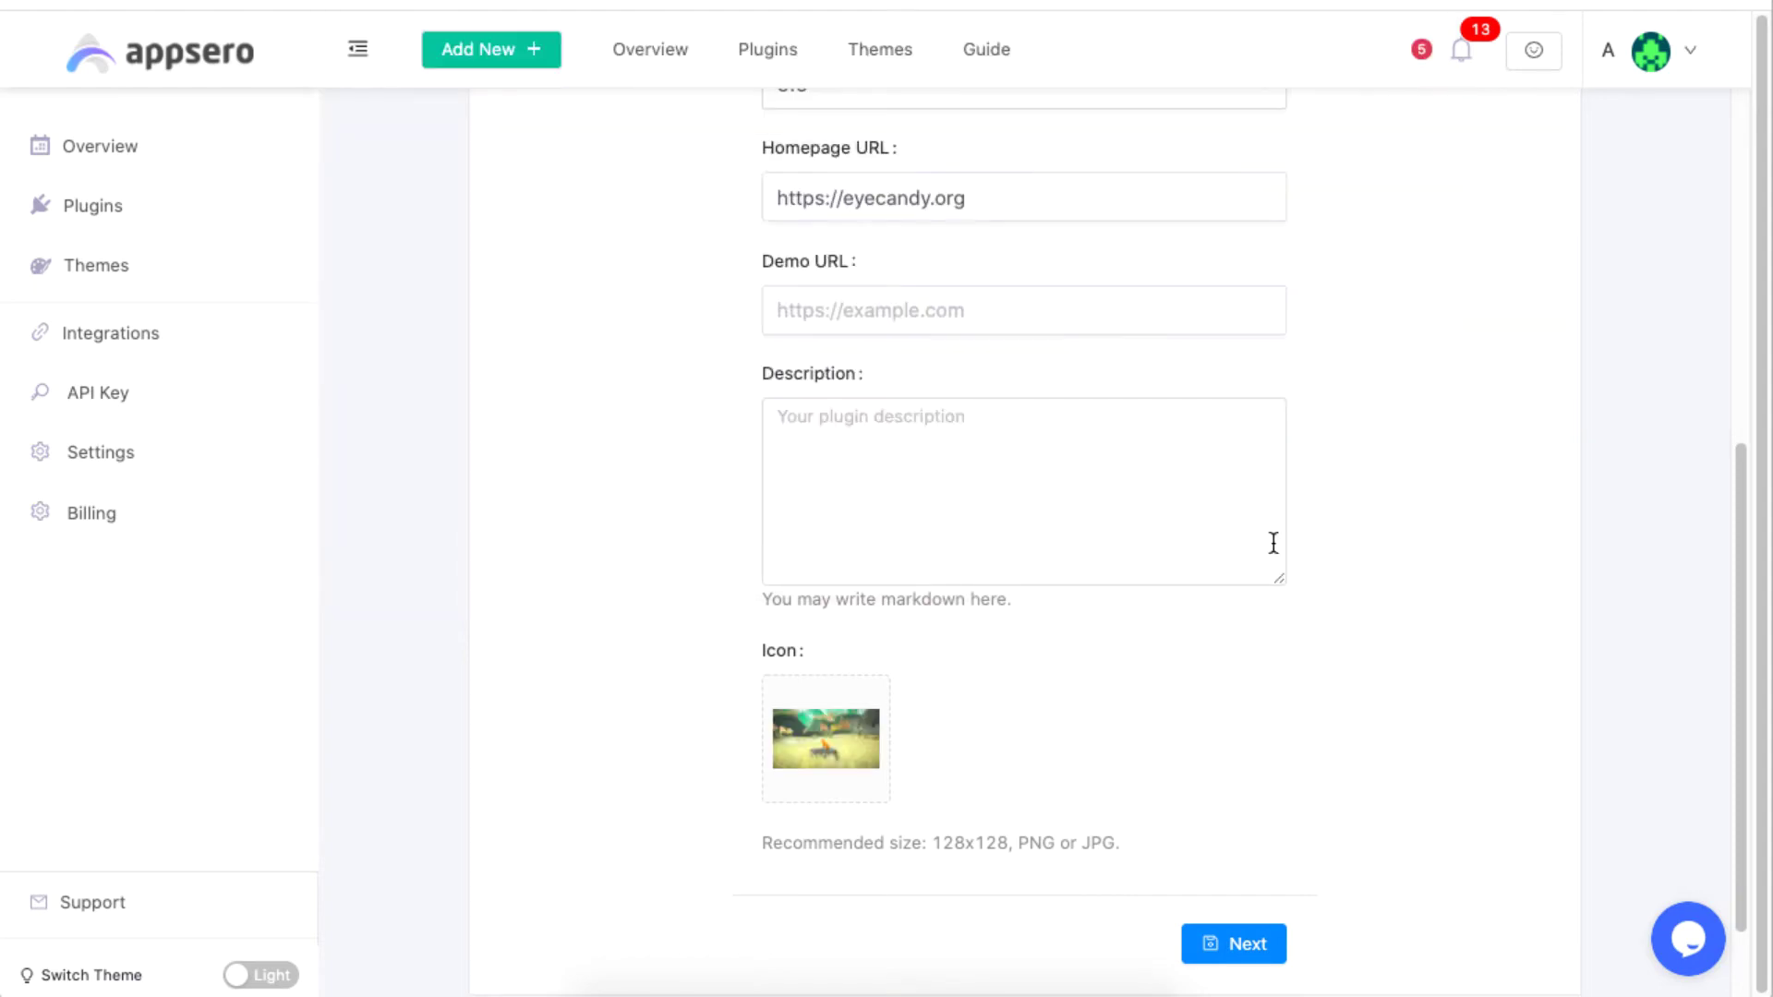
left_click(943, 454)
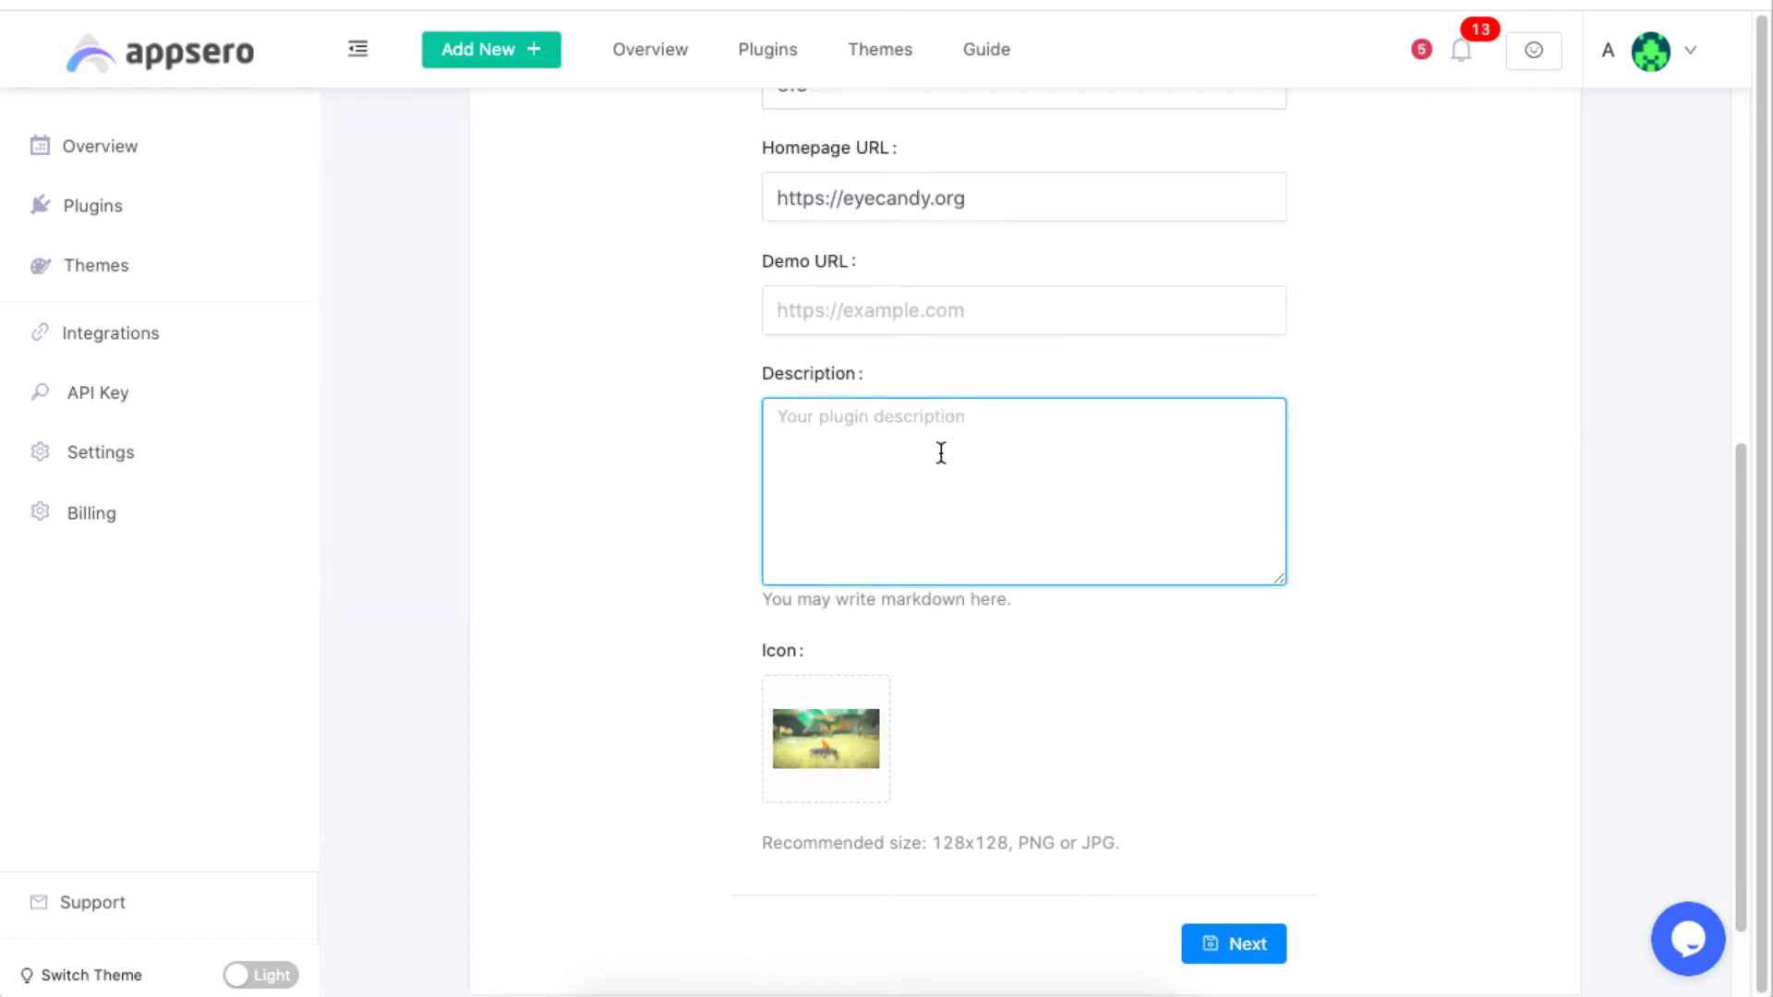
scroll(1024, 485, "down", 2)
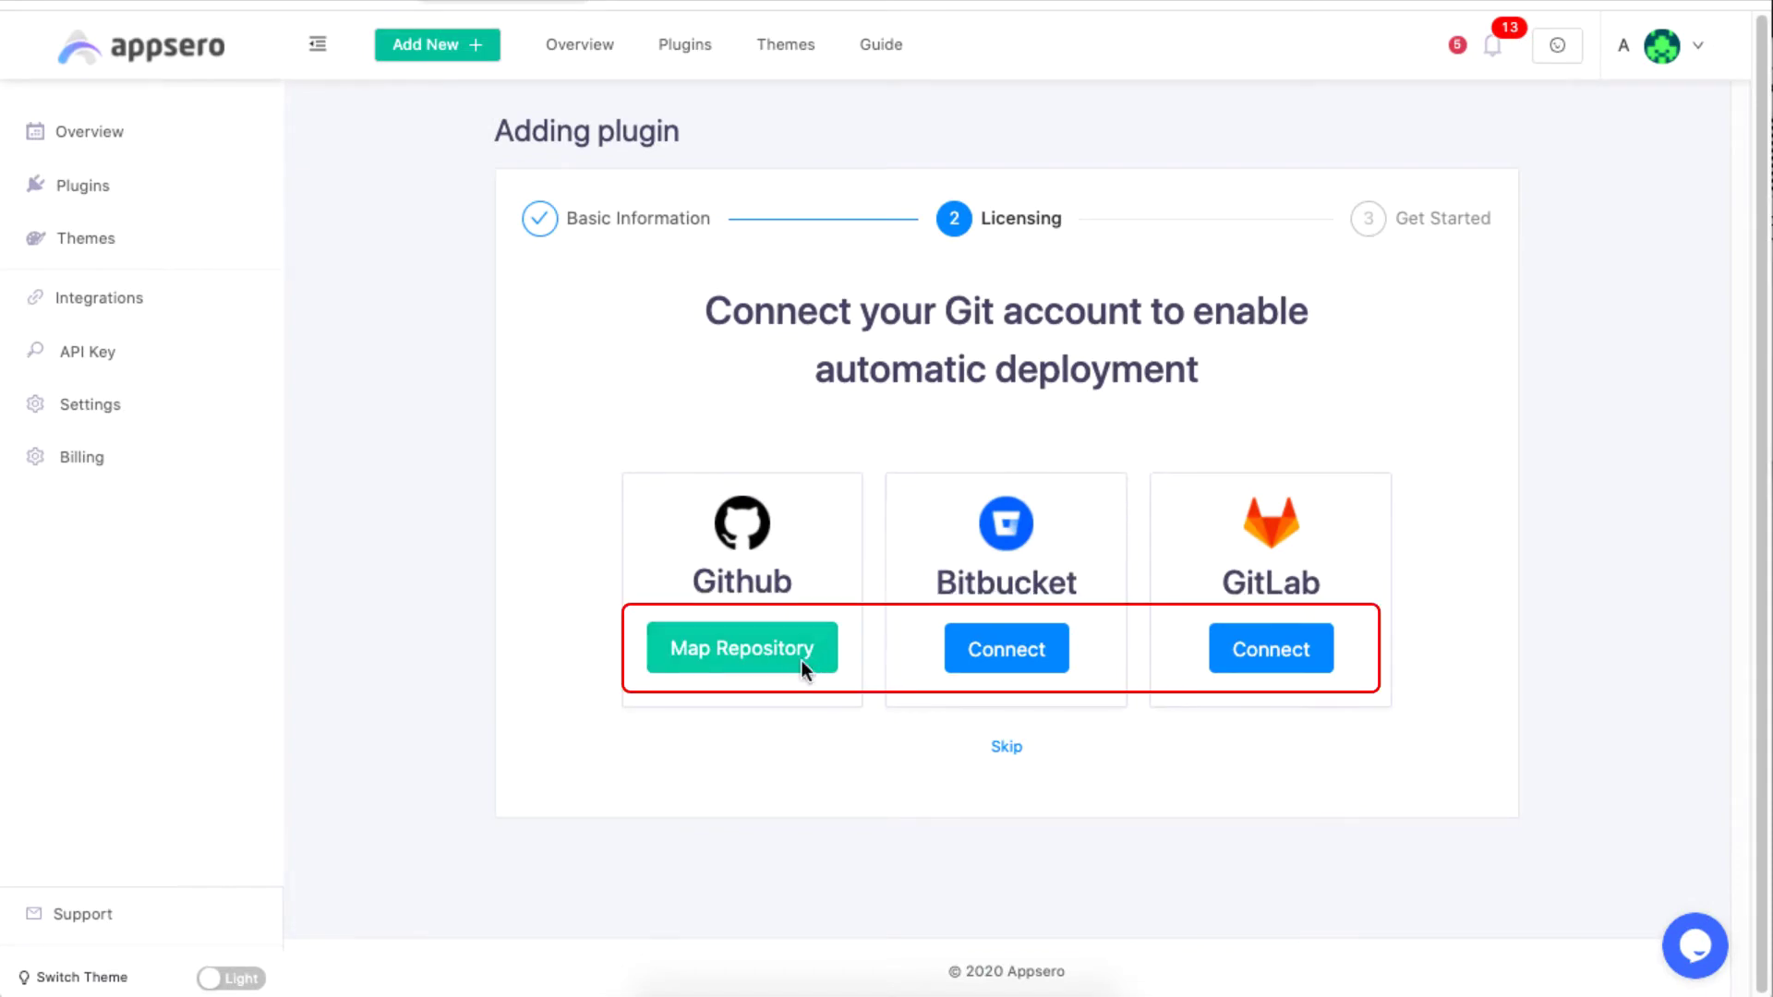
Map the FiRsT GitHub repository with push-to-deploy enabled and save the mapping.
left_click(801, 661)
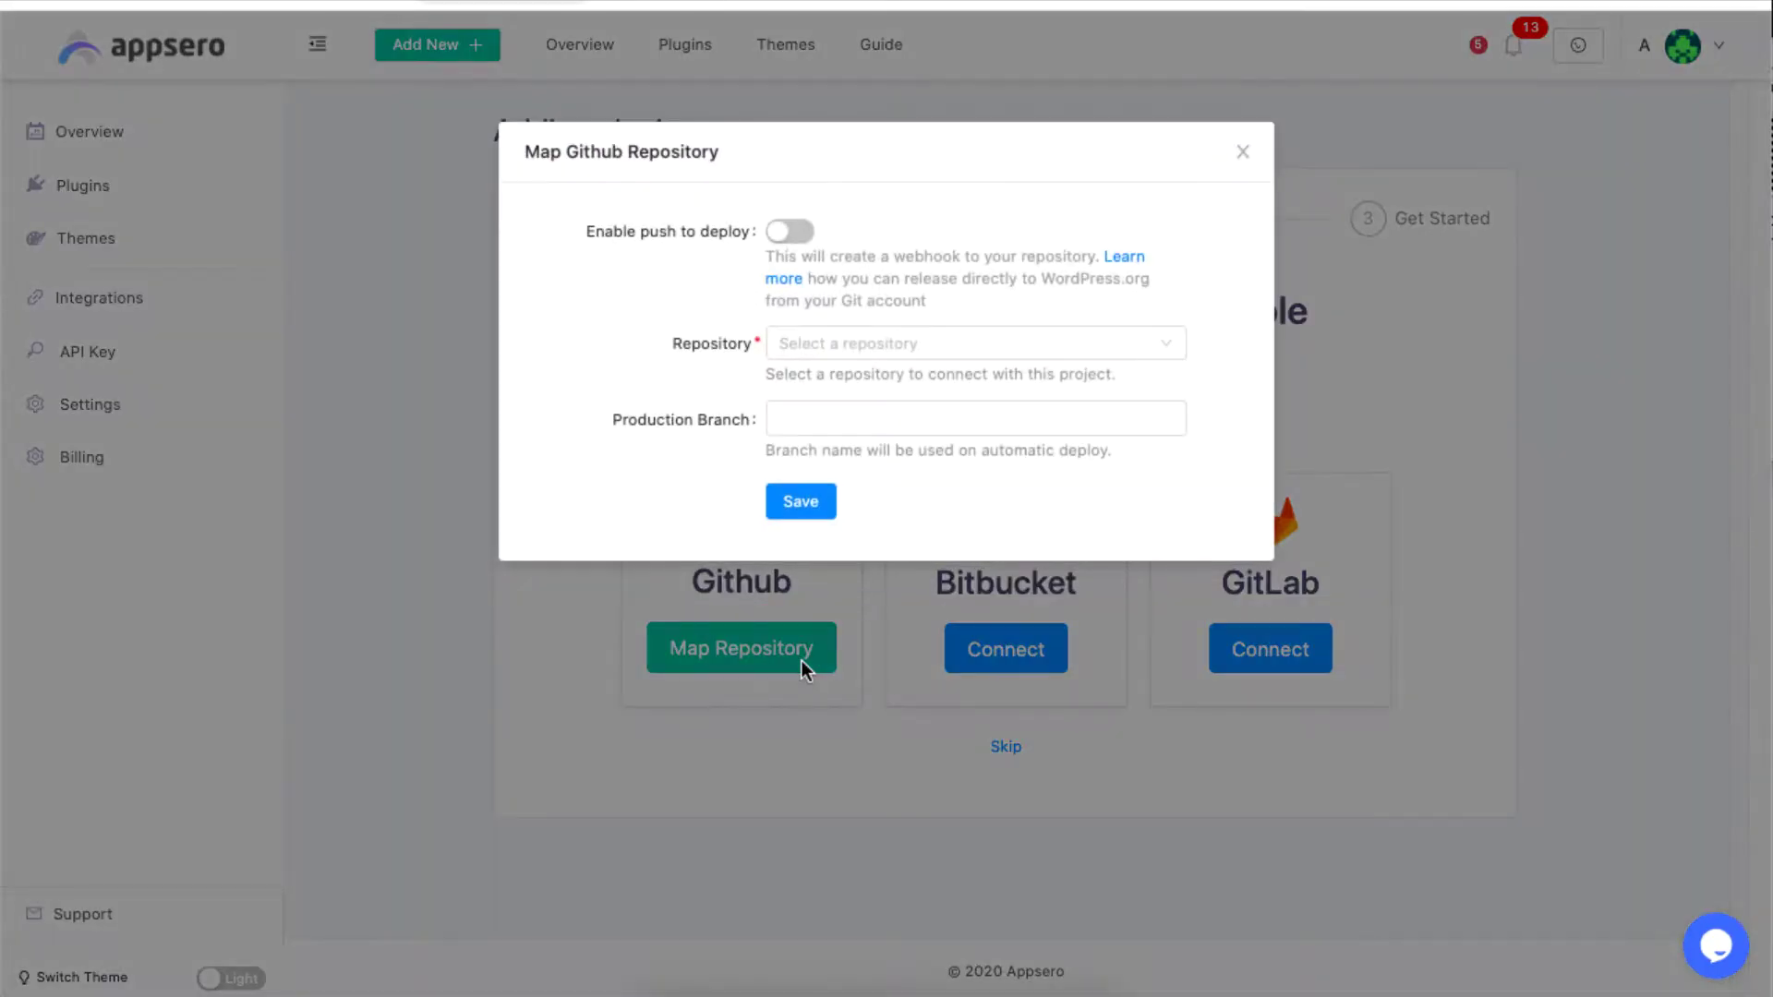
left_click(792, 231)
left_click(883, 341)
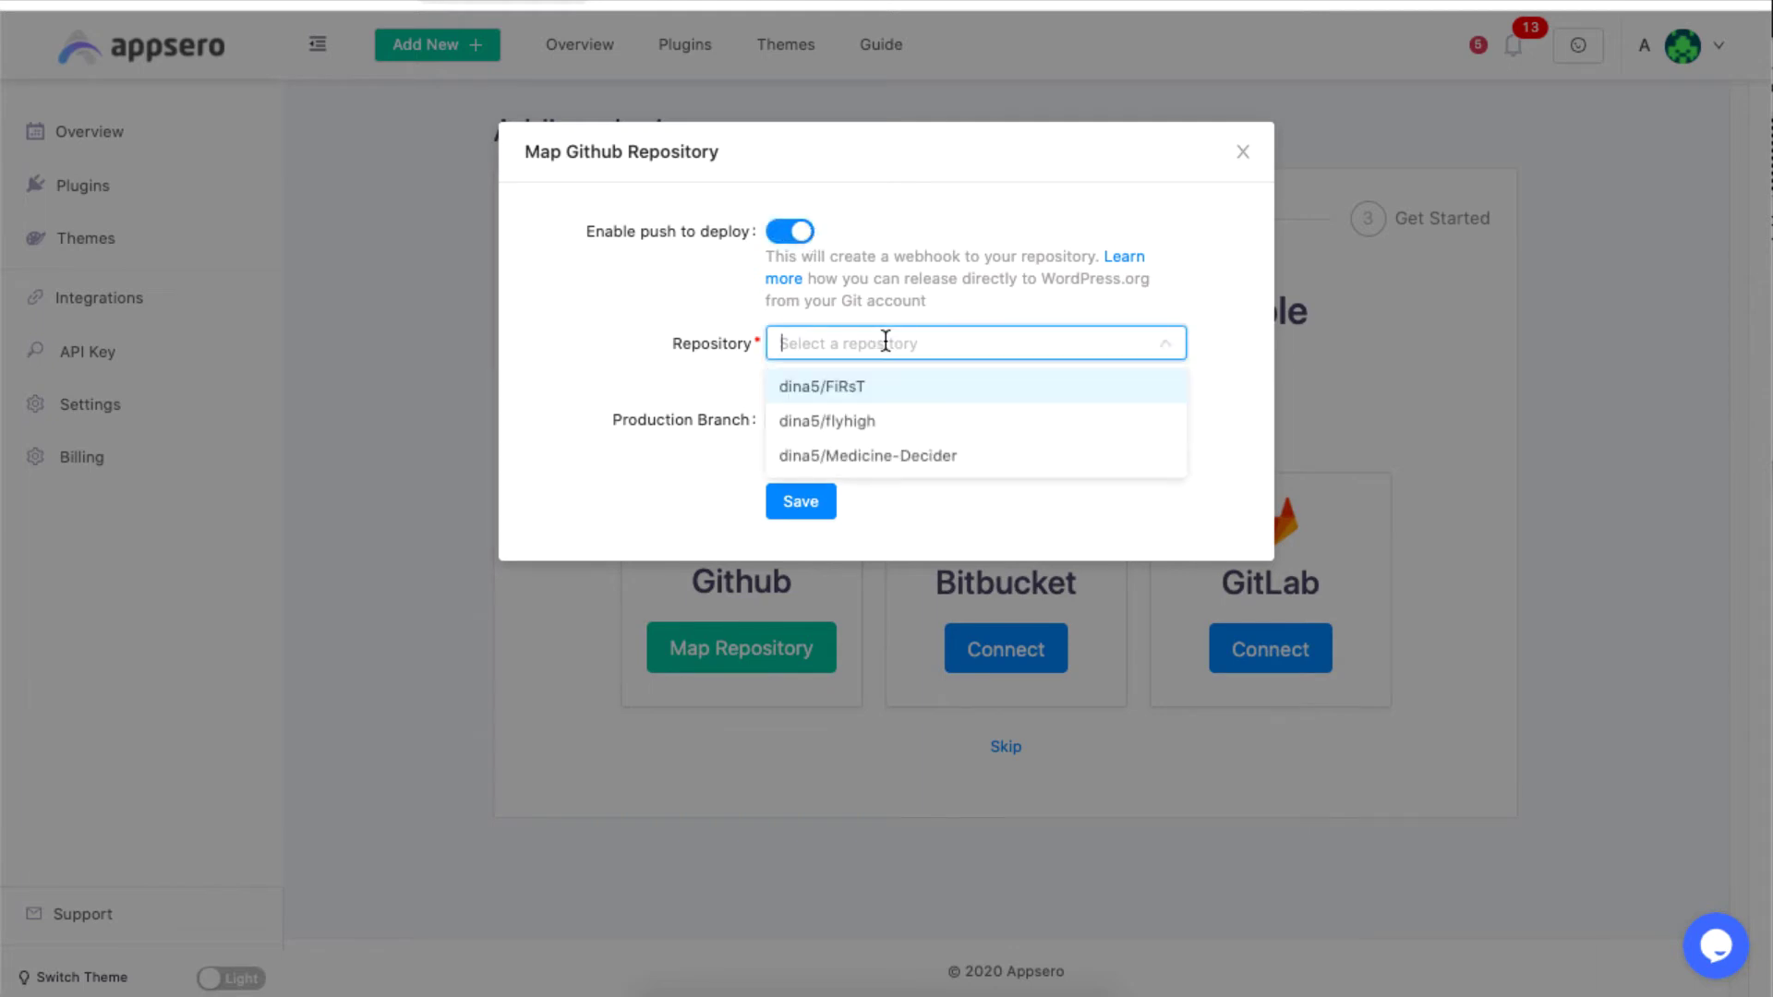
left_click(971, 388)
left_click(979, 418)
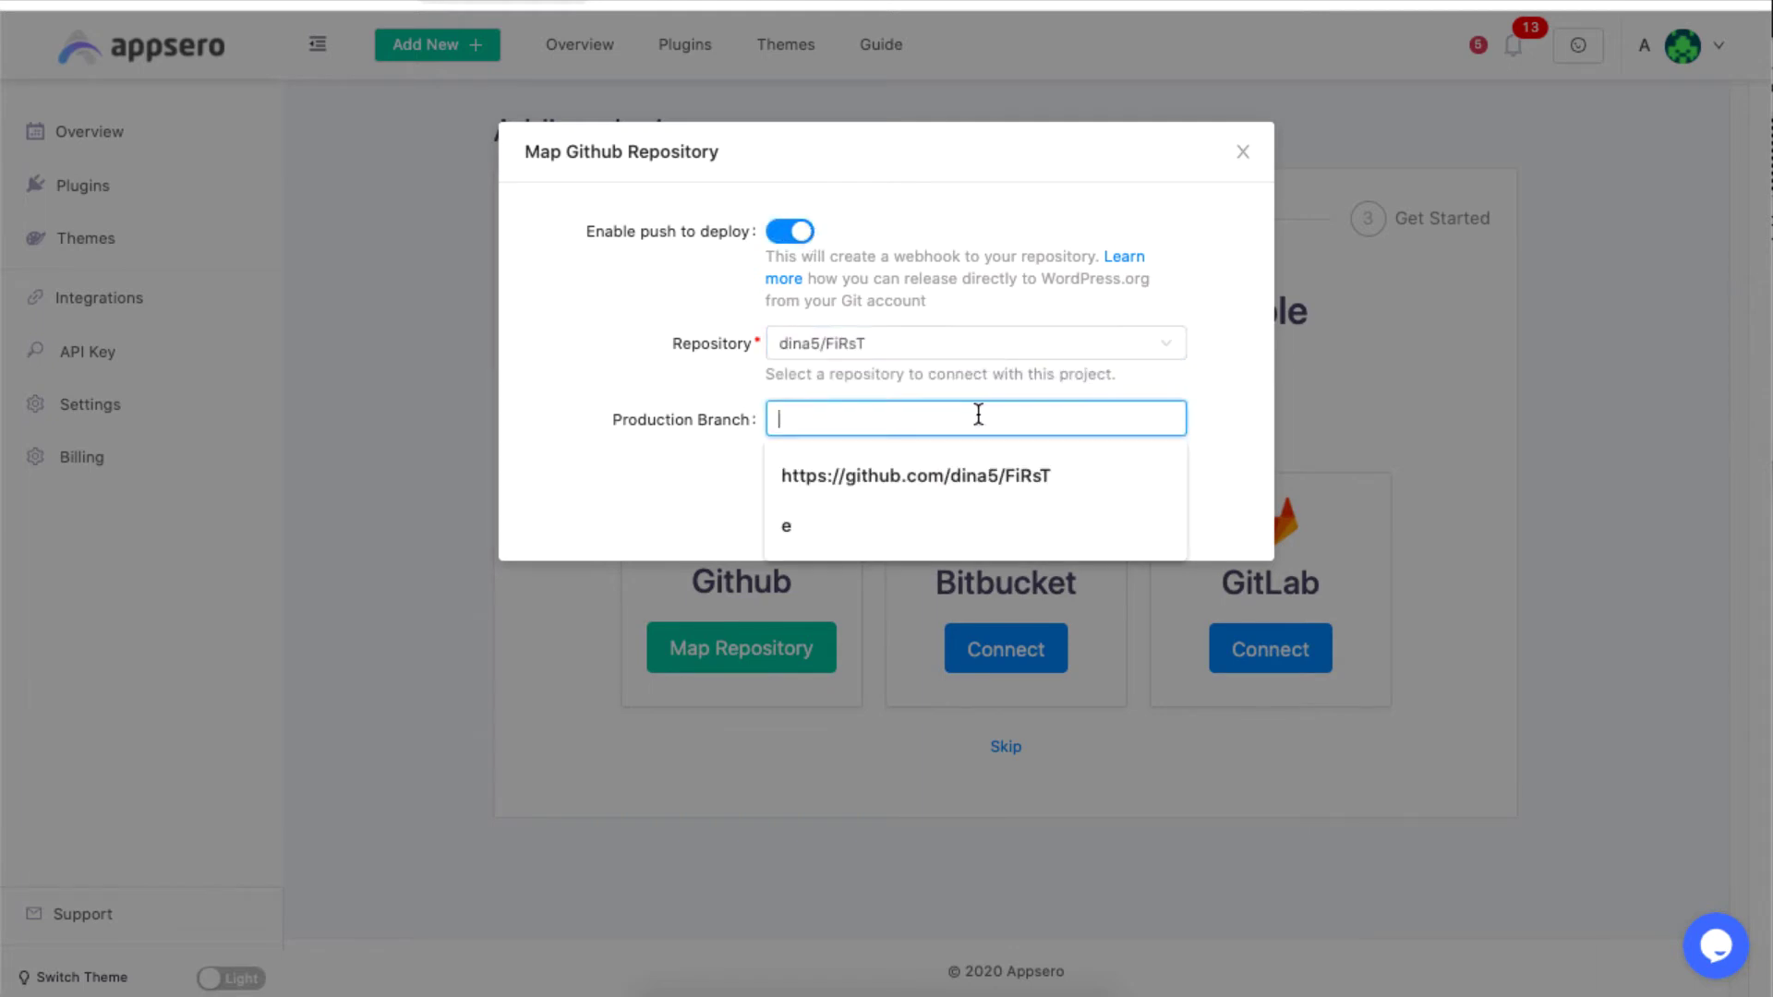
left_click(995, 320)
left_click(809, 499)
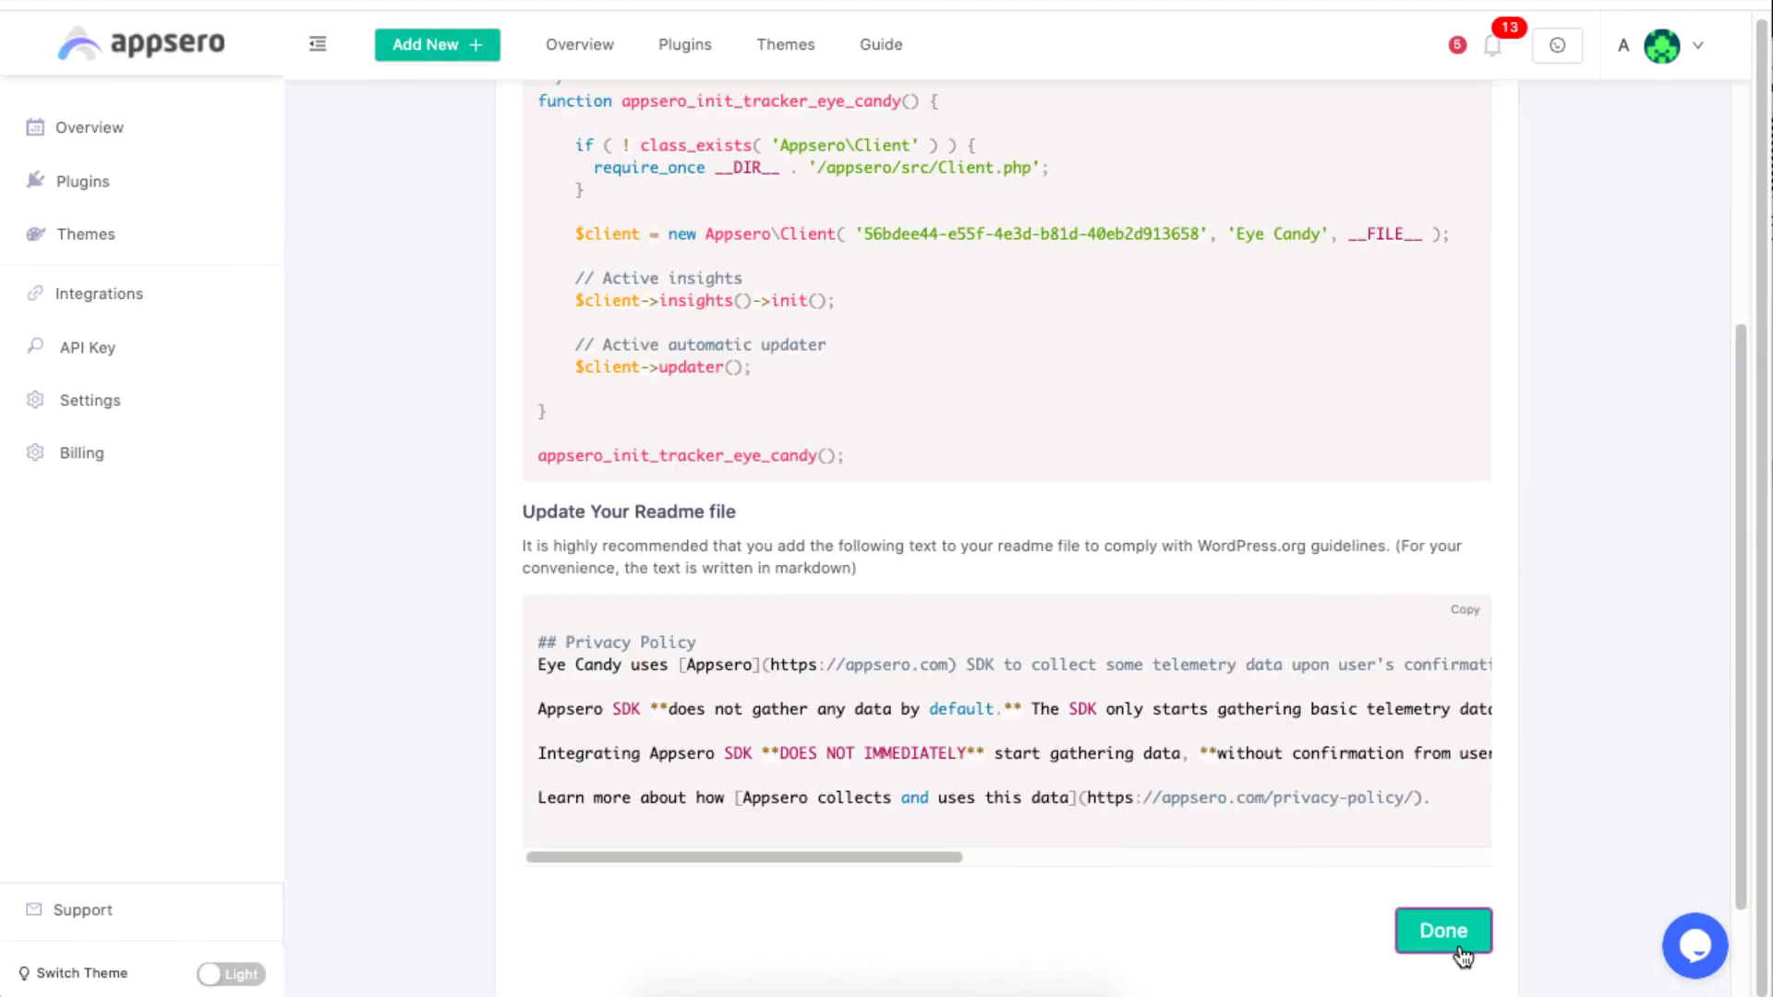
Complete the final wizard step and dismiss the success message.
left_click(1458, 944)
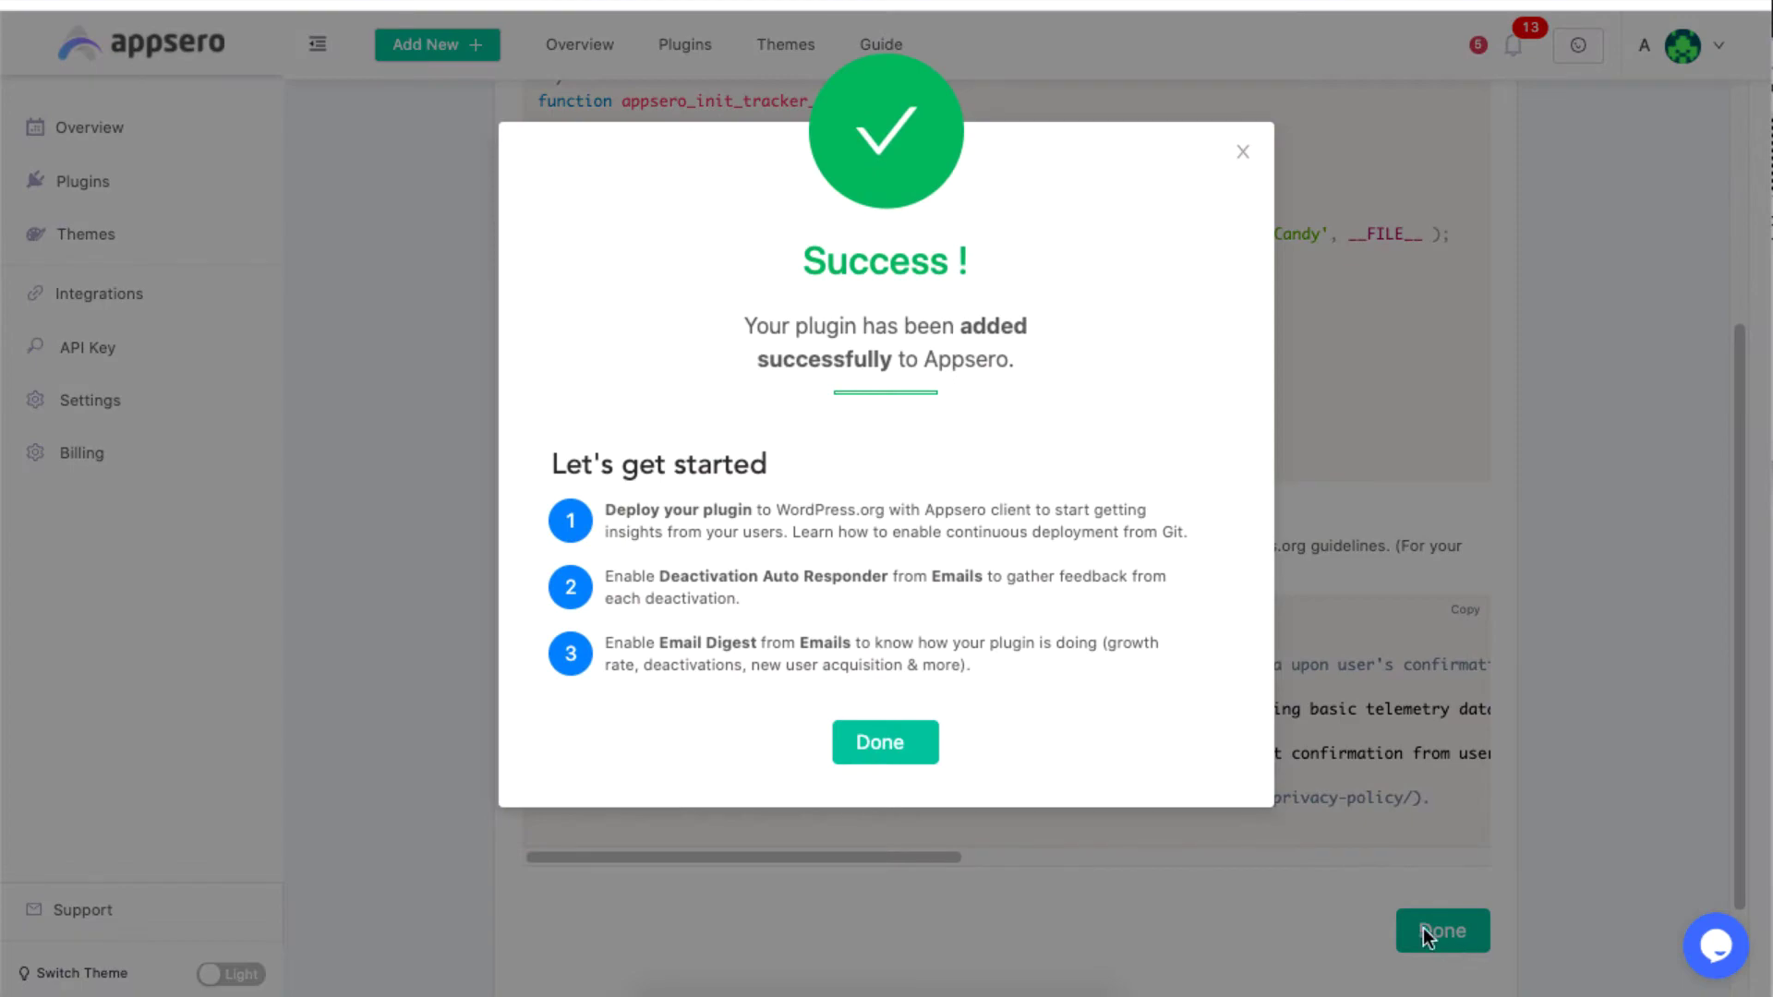
left_click(900, 742)
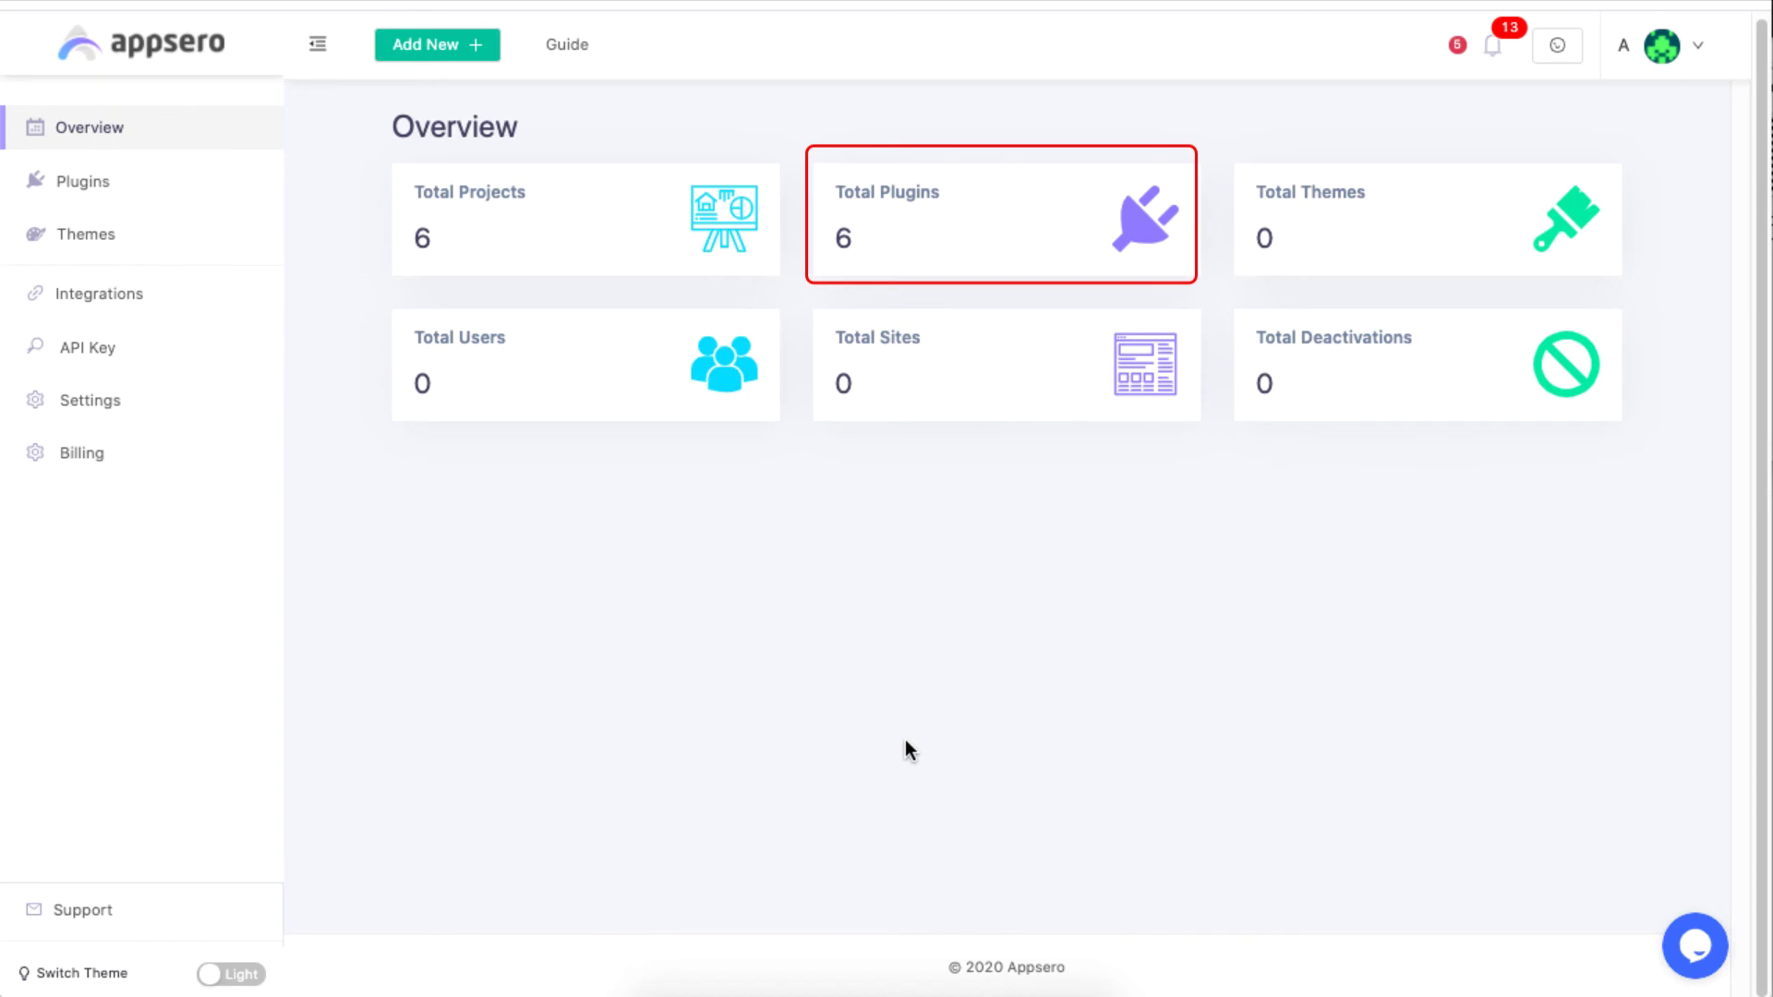
Go to the Plugins list and open the Eye Candy project card.
left_click(82, 180)
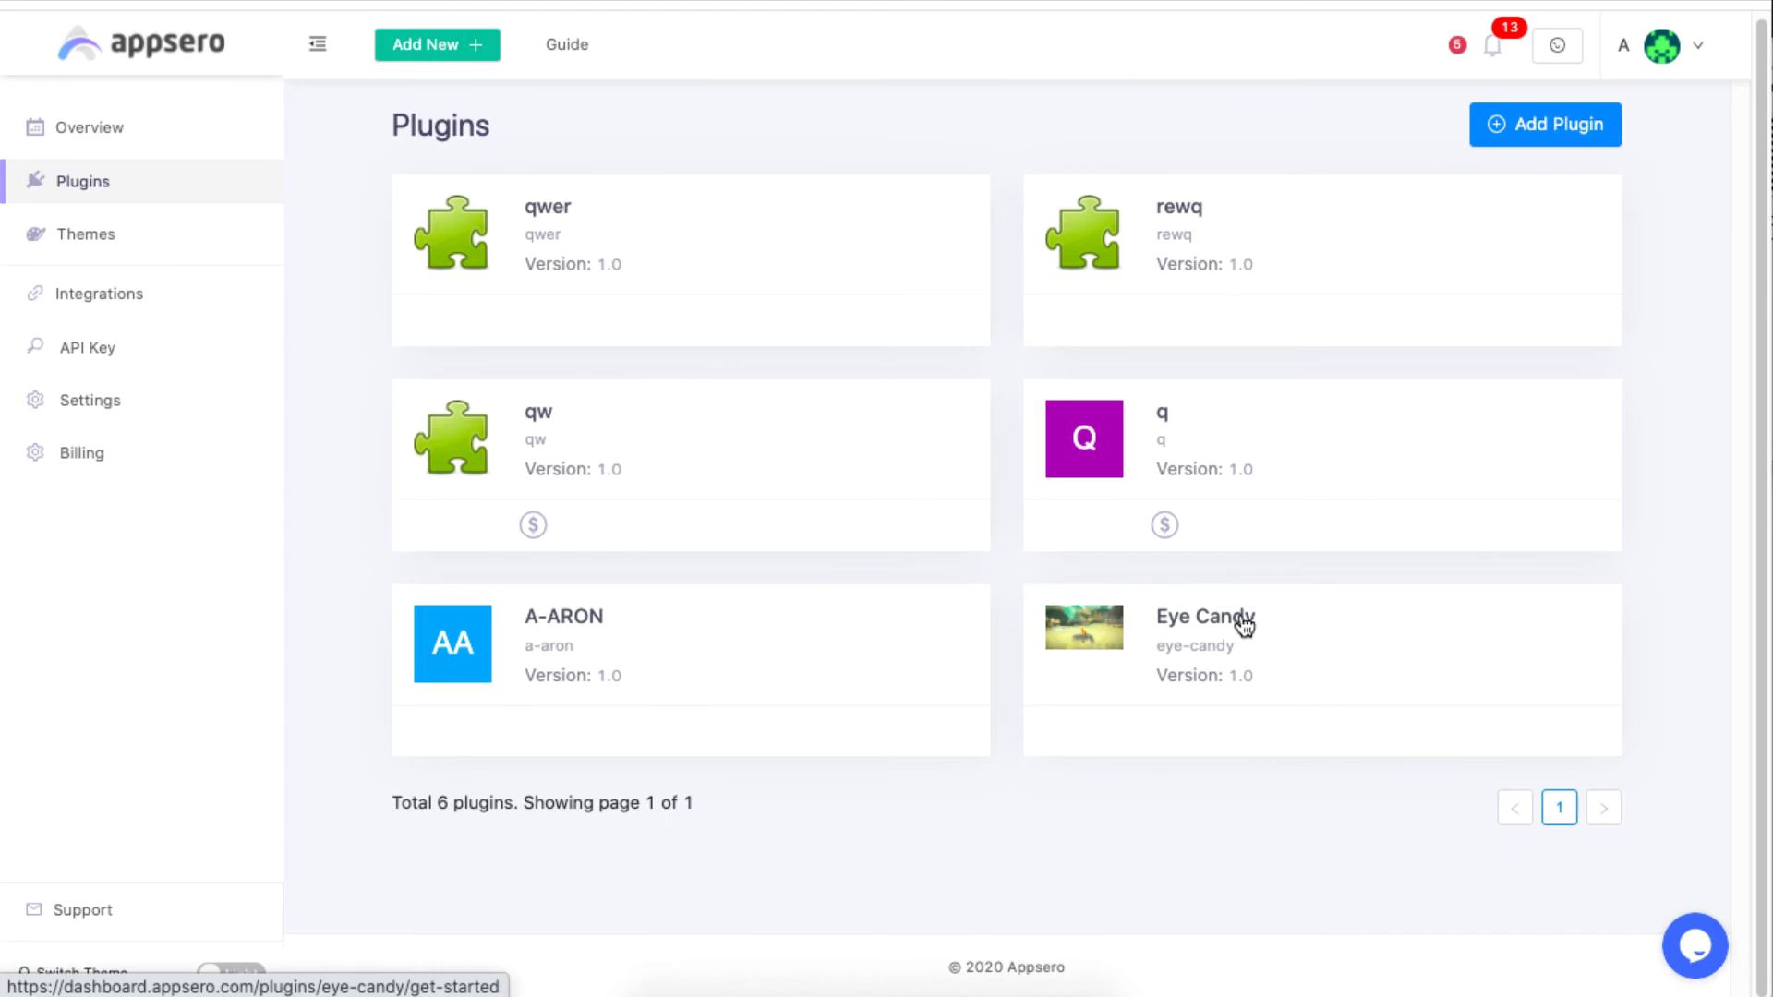
left_click(1242, 626)
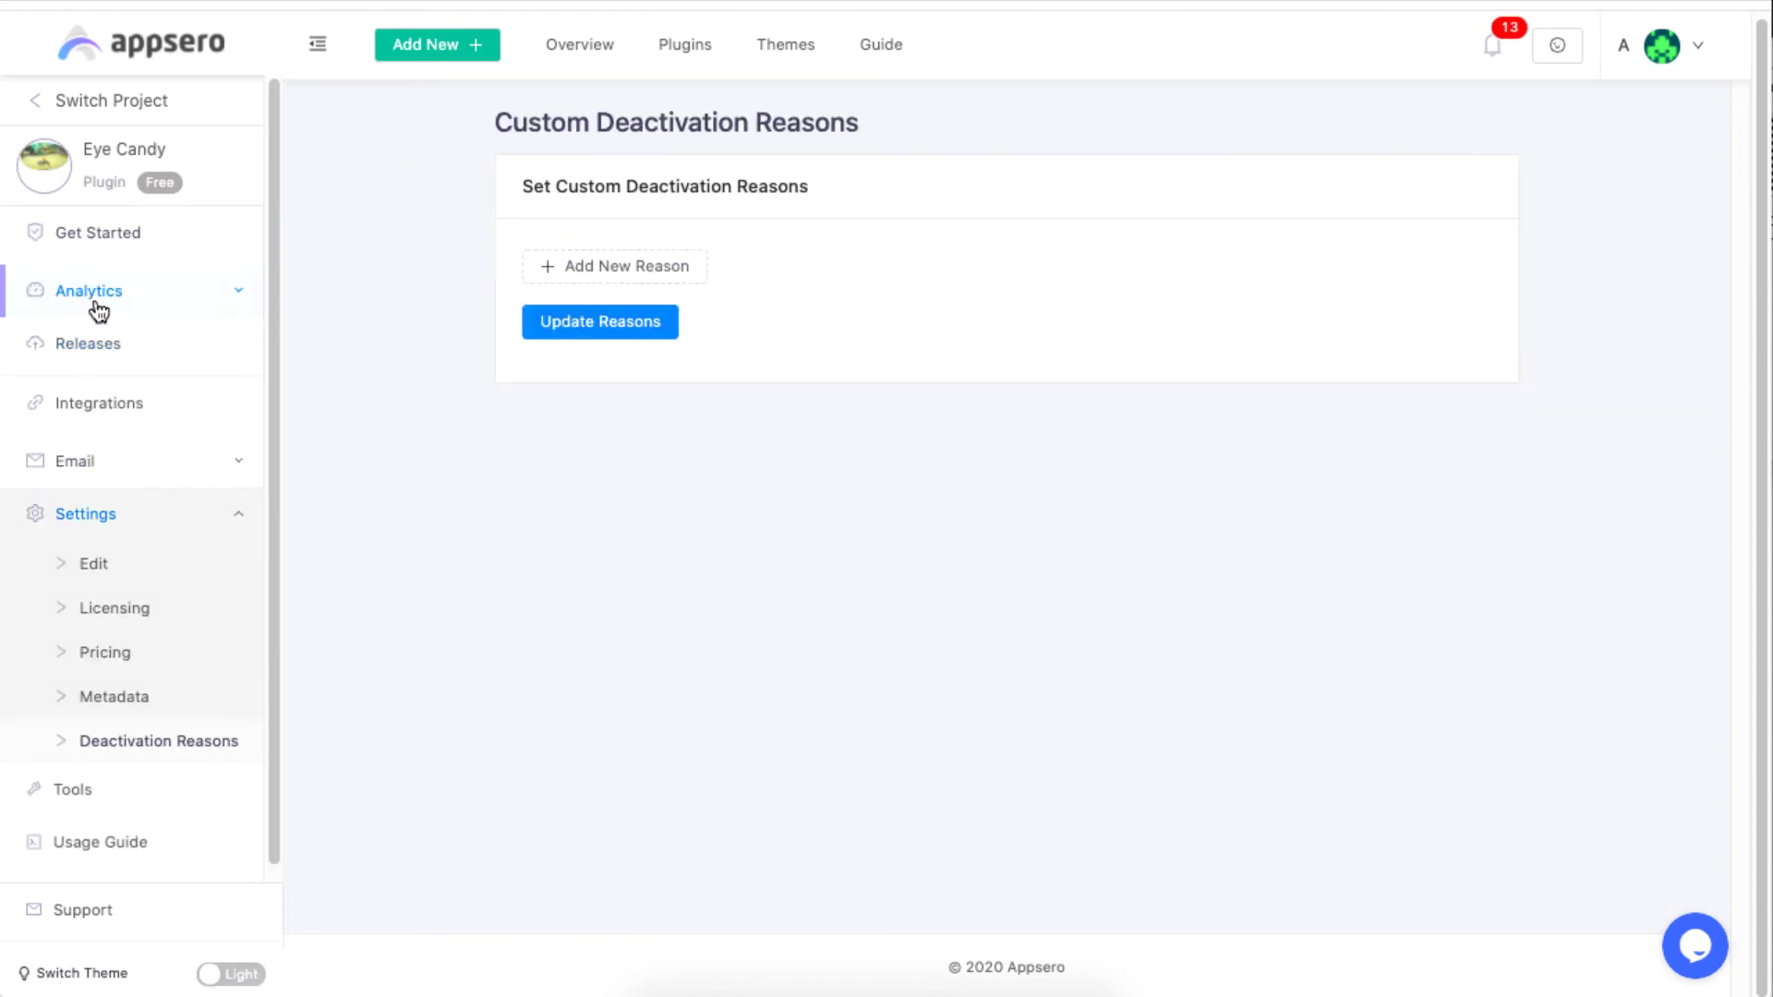
View Eye Candy's analytics stats, deactivation reports and editable plugin details.
left_click(89, 290)
left_click(101, 339)
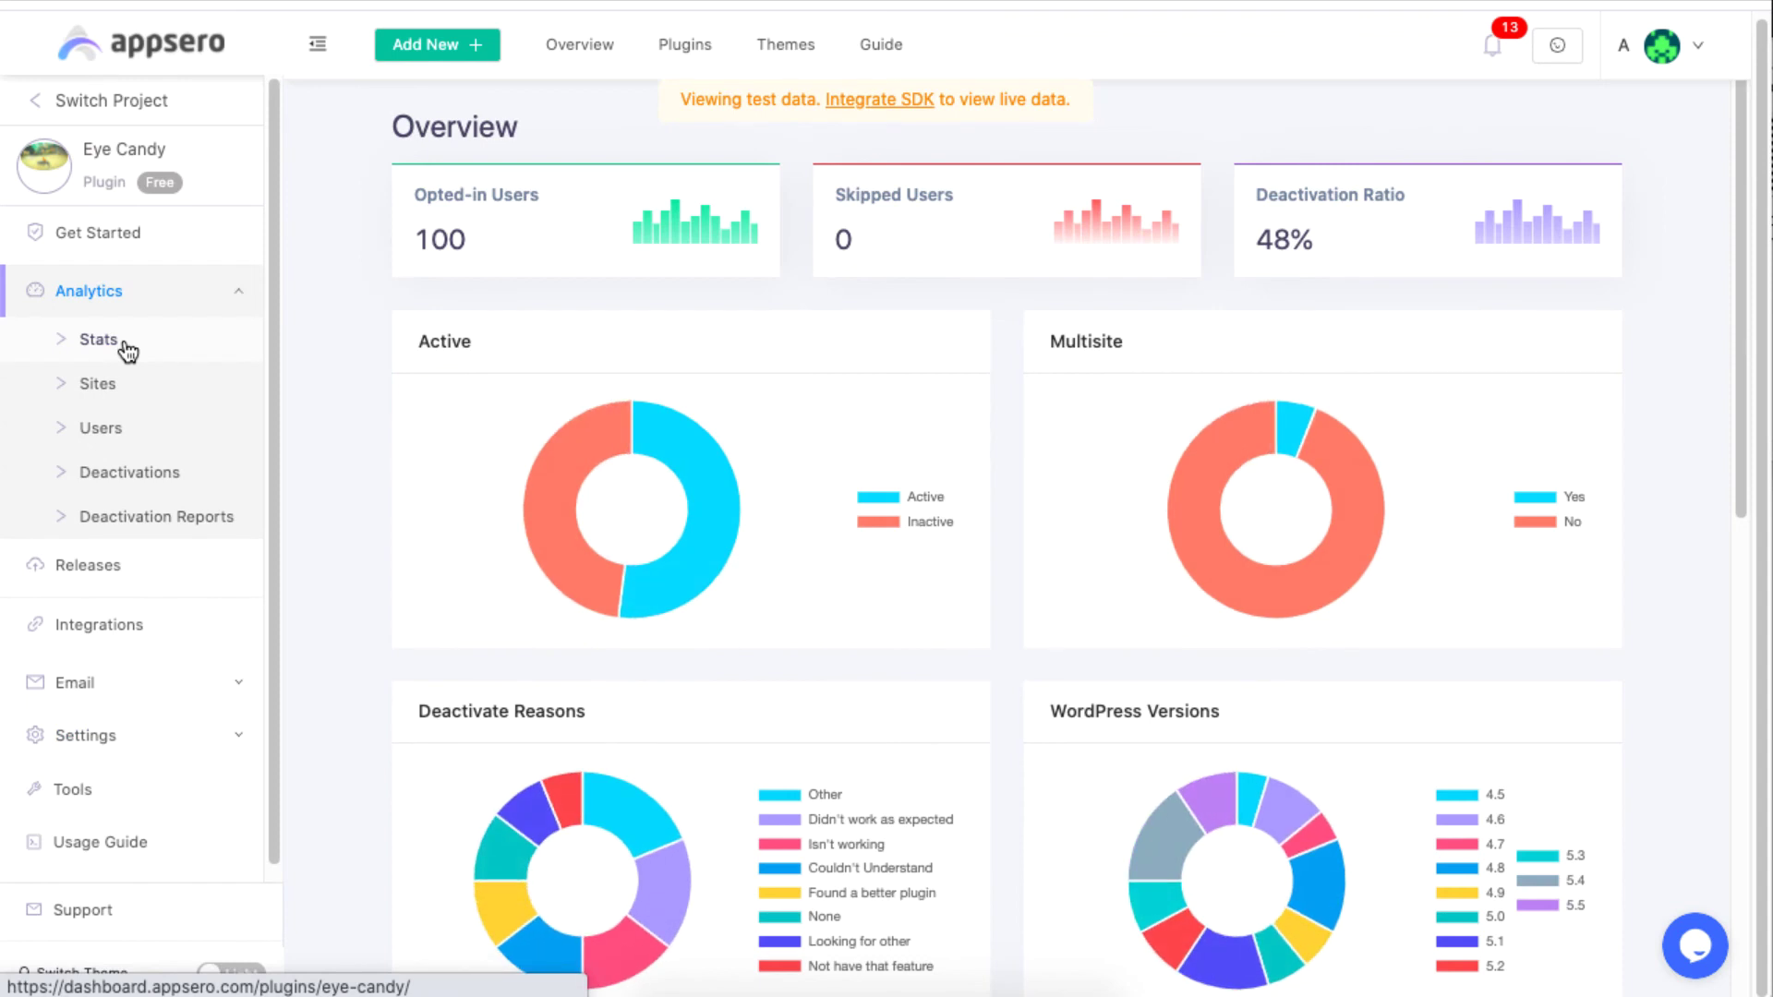
left_click(156, 515)
left_click(86, 734)
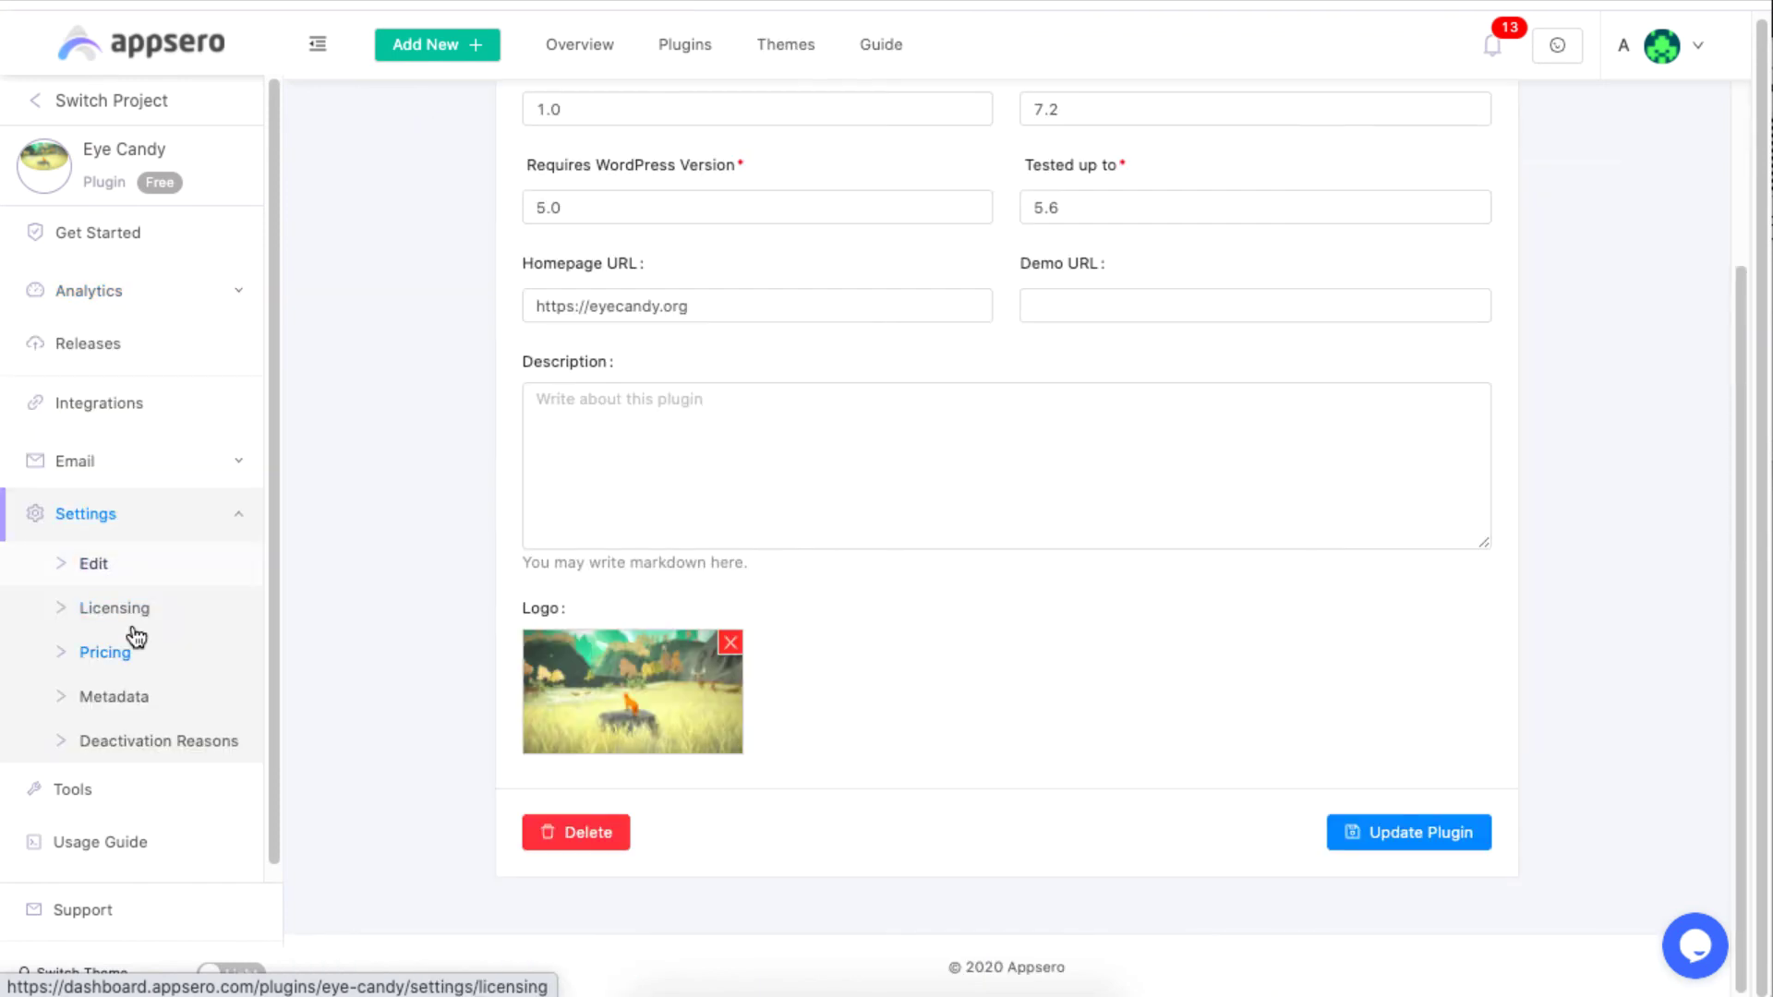
Check licensing with the Premium Product option, then view integrations and the usage guide.
left_click(114, 607)
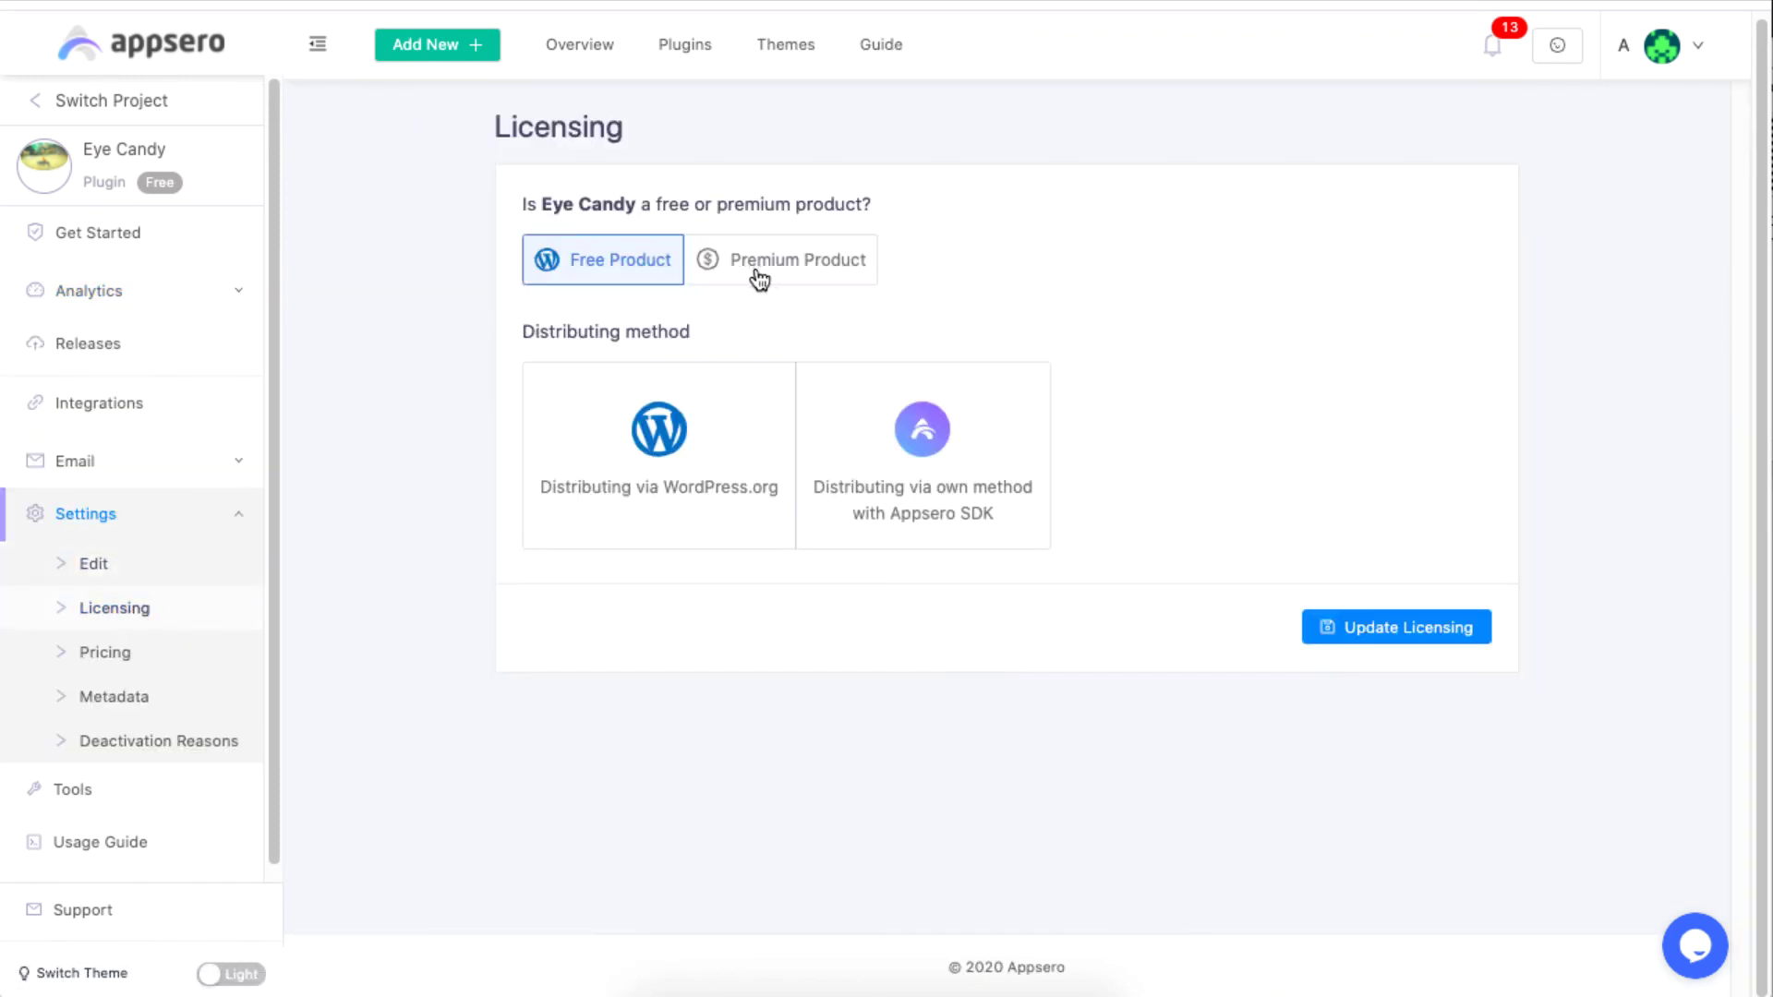
left_click(829, 271)
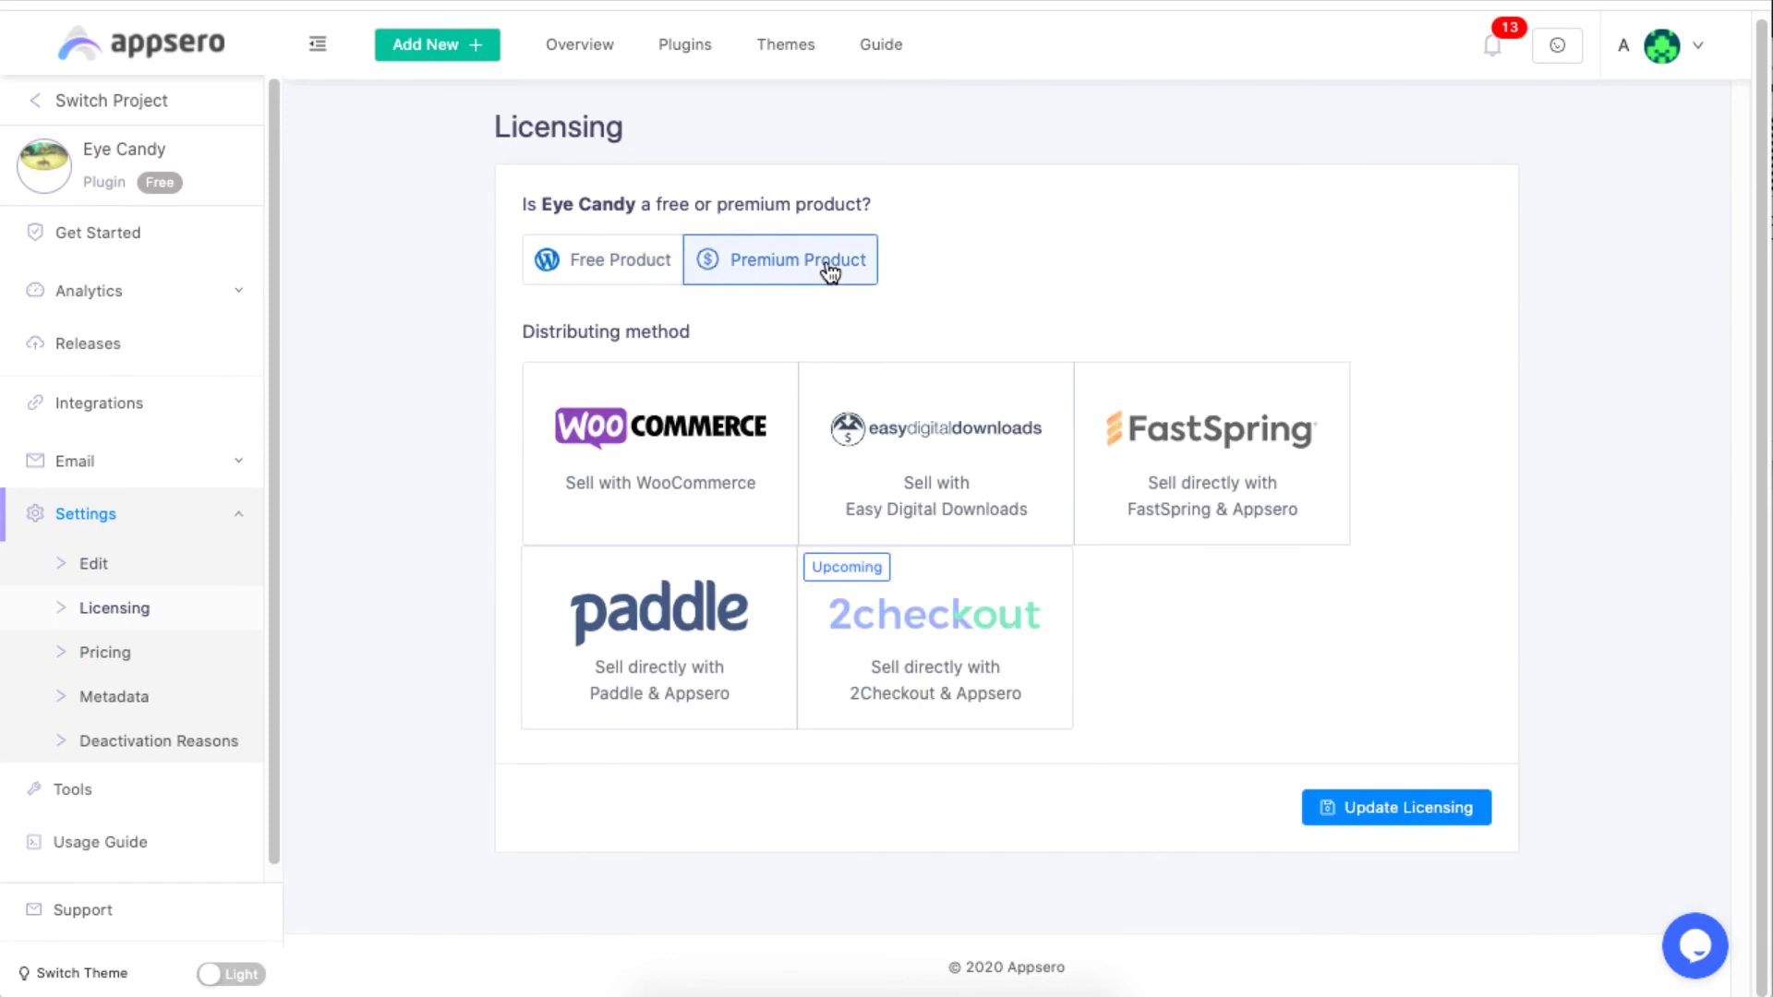
left_click(99, 402)
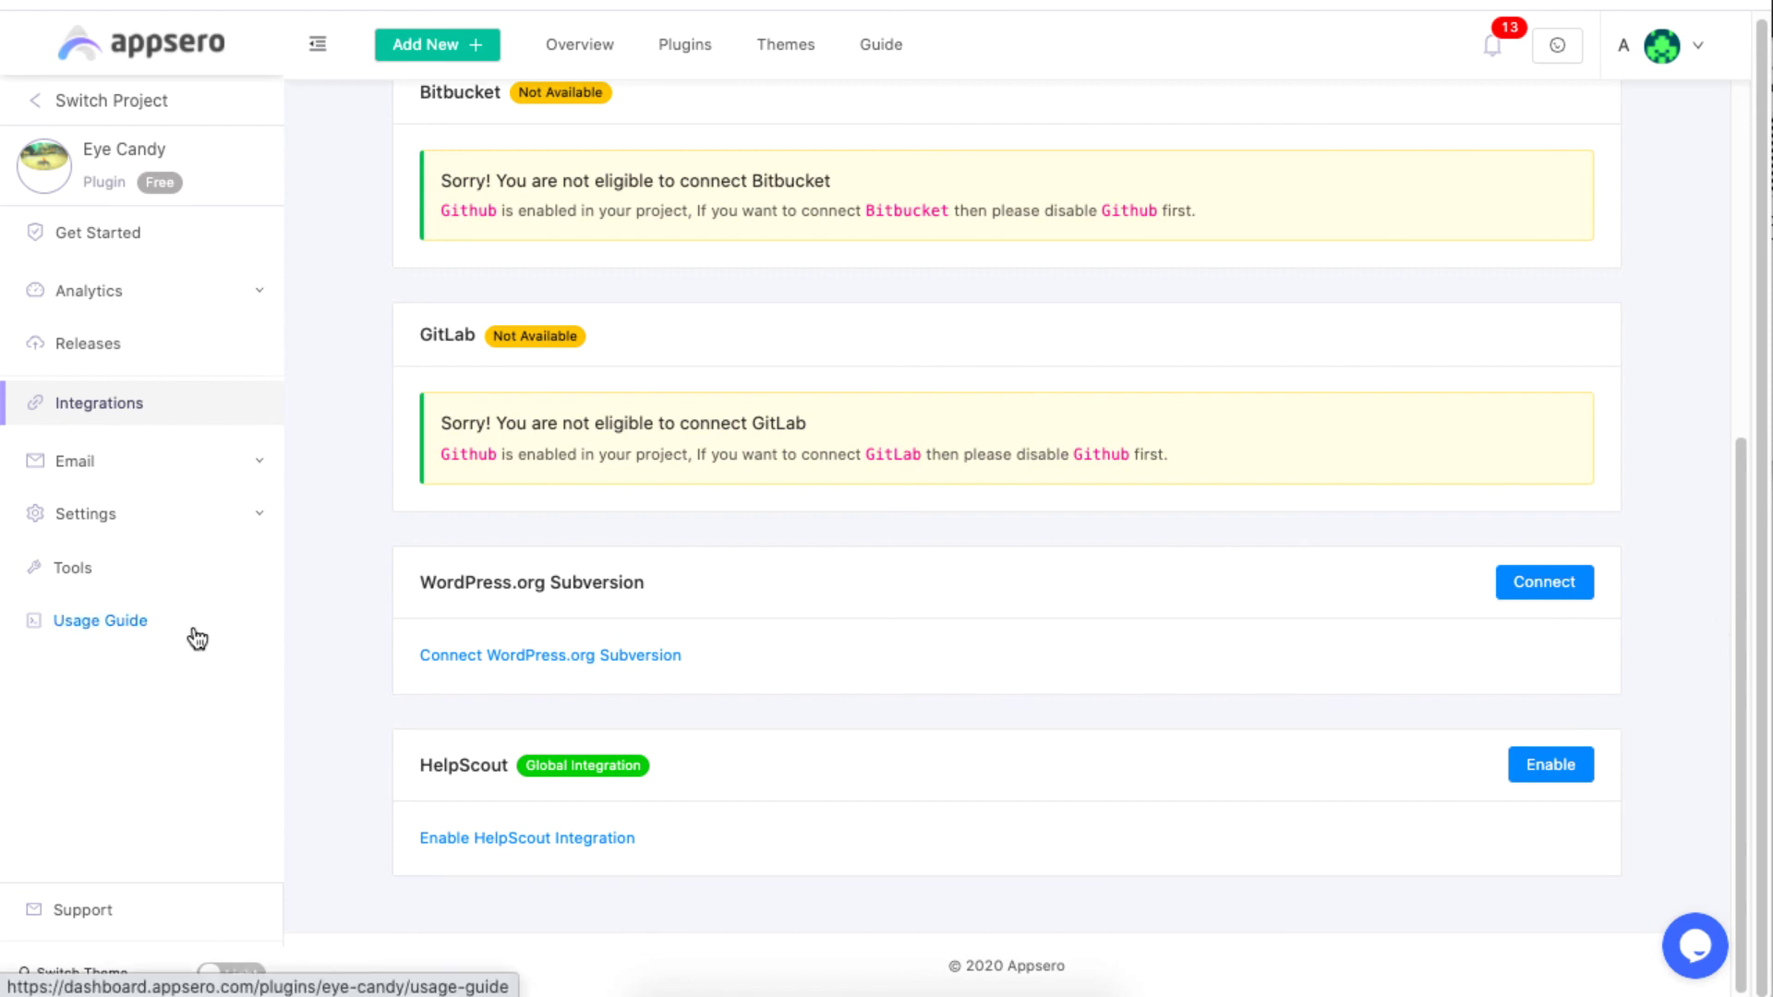
left_click(100, 621)
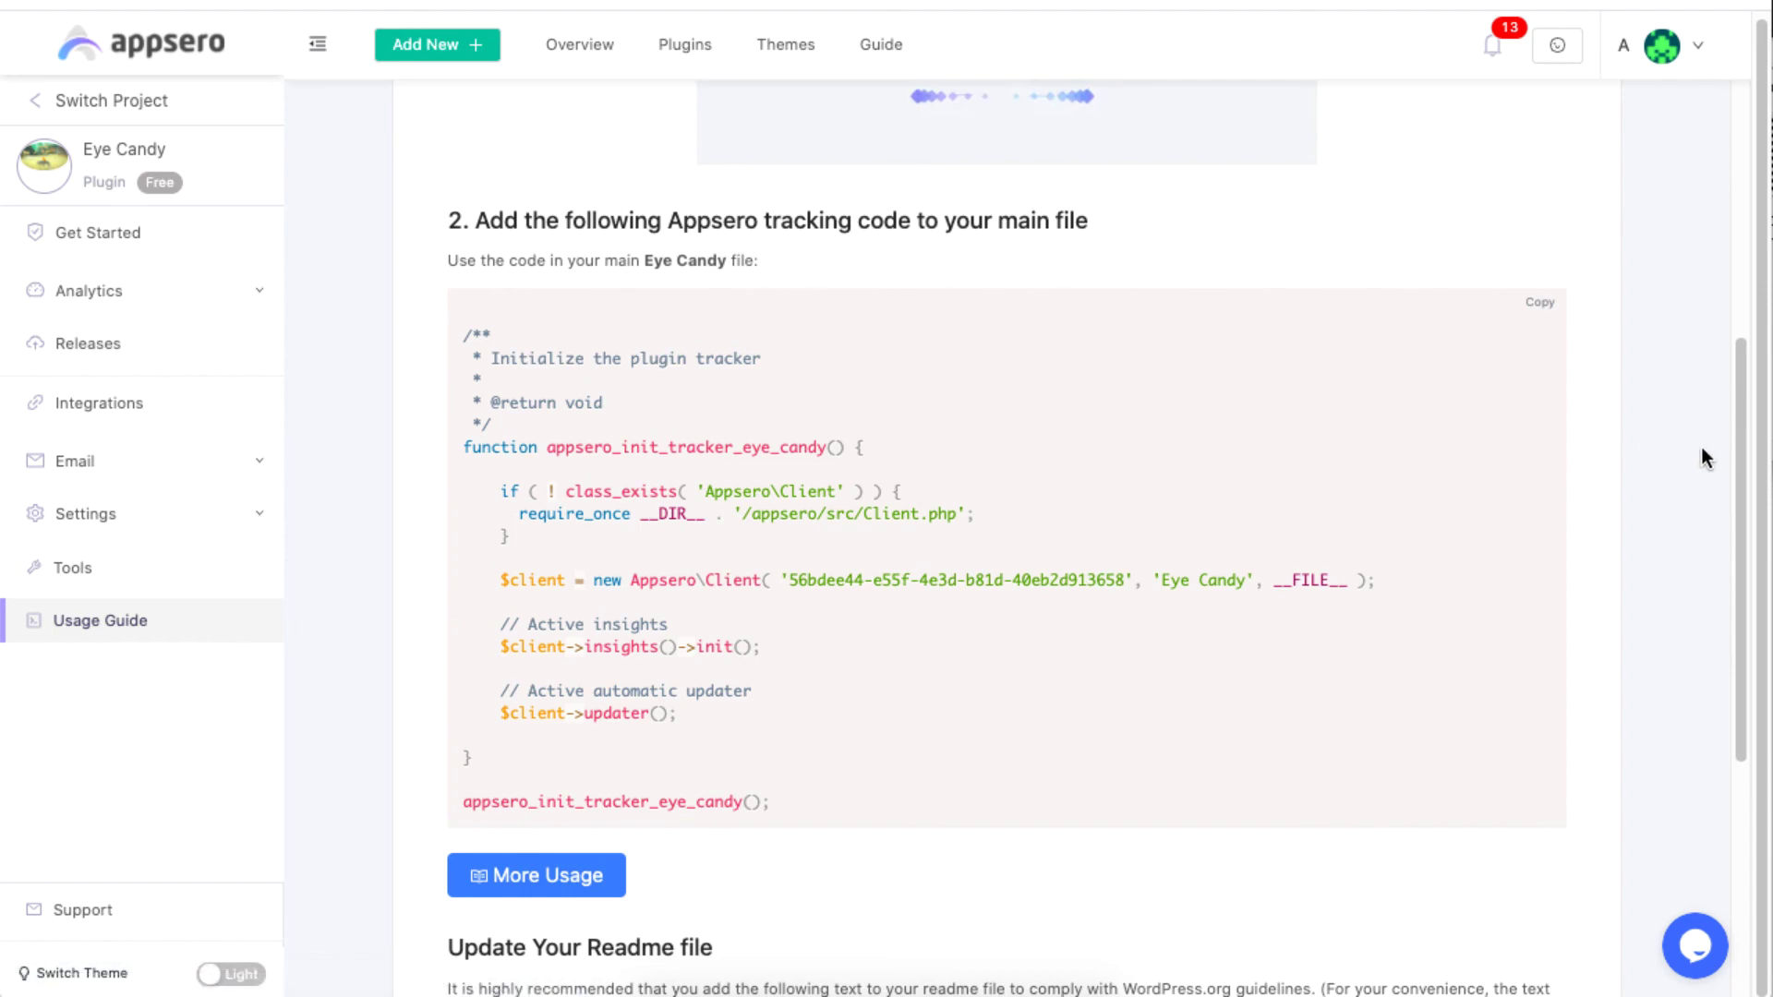
left_click_drag(1753, 464, 1766, 238)
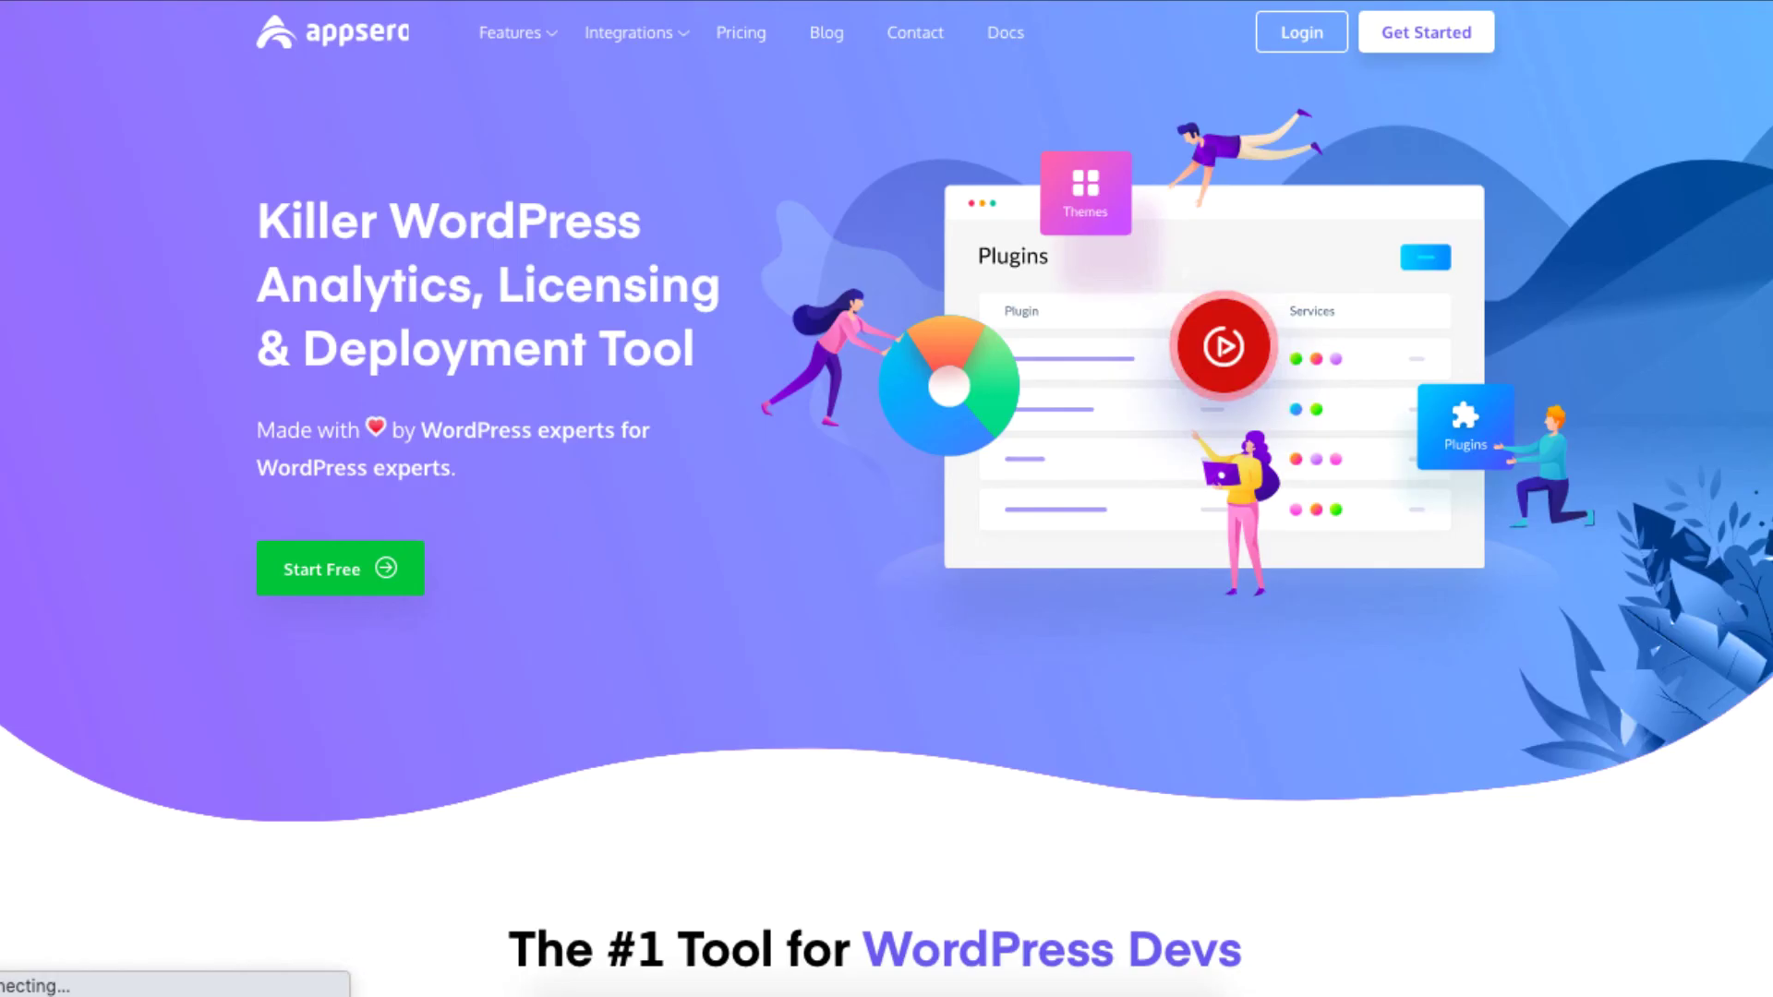